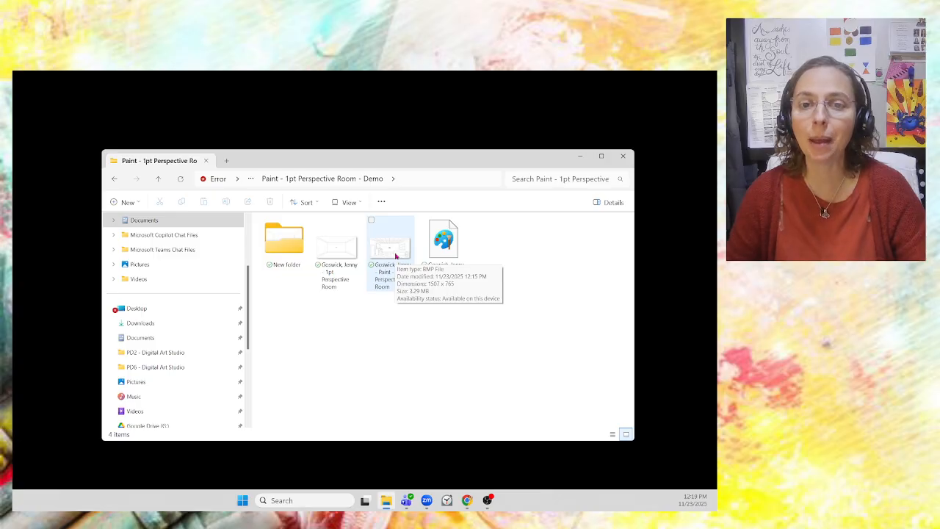
Open the "Paint - 1pt. Perspective Room" BMP image in Paint.
right_click(389, 250)
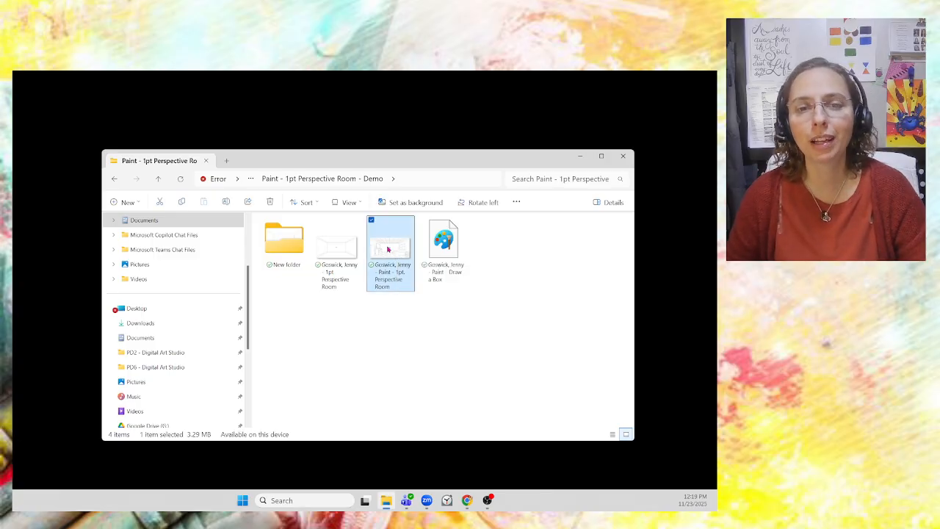
mouse_move(542, 176)
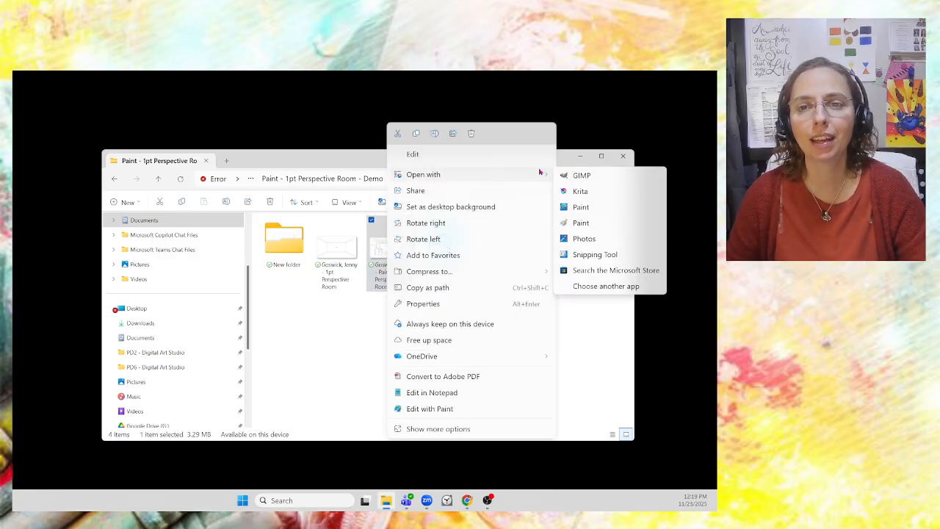
left_click(581, 207)
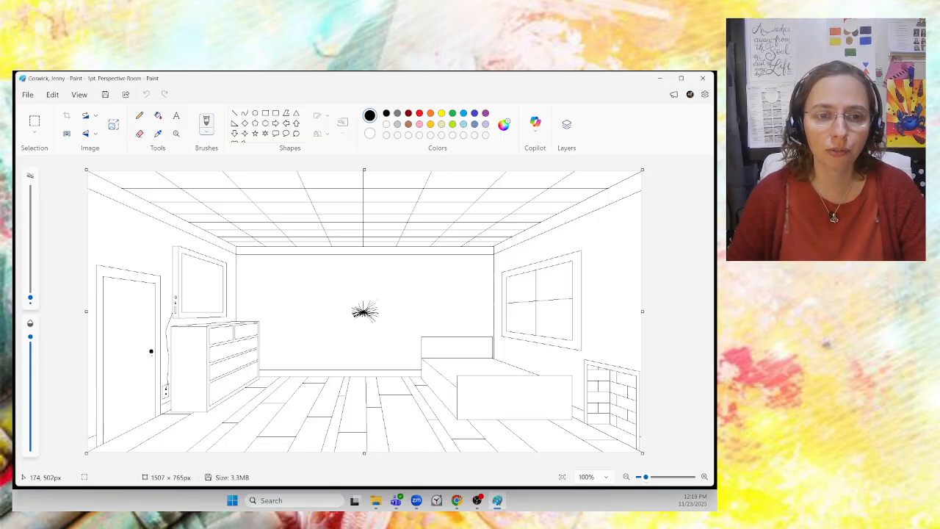
Erase the black doorknob from the door on the room's left wall.
left_click(137, 136)
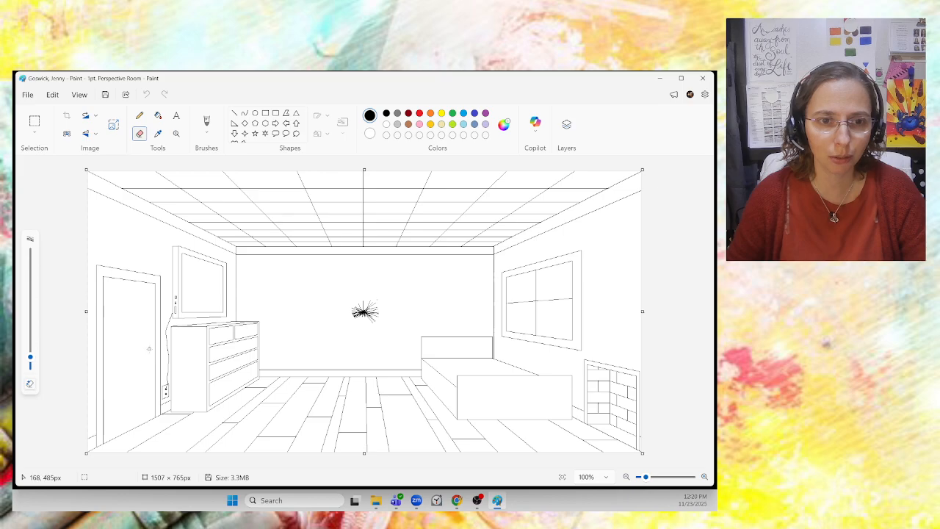
left_click_drag(157, 426, 169, 429)
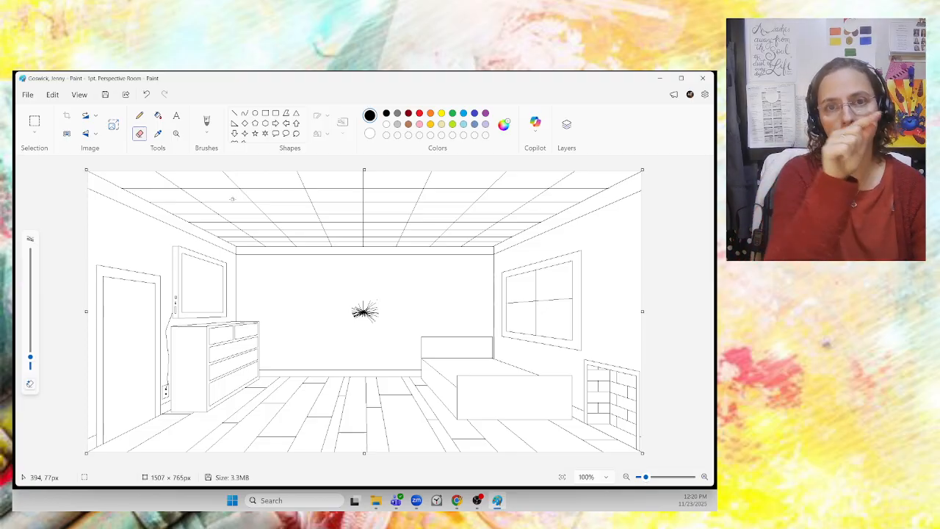
Draw a thin-outlined square of about 27 × 27 px on the back wall, just above the baseboard.
left_click(265, 113)
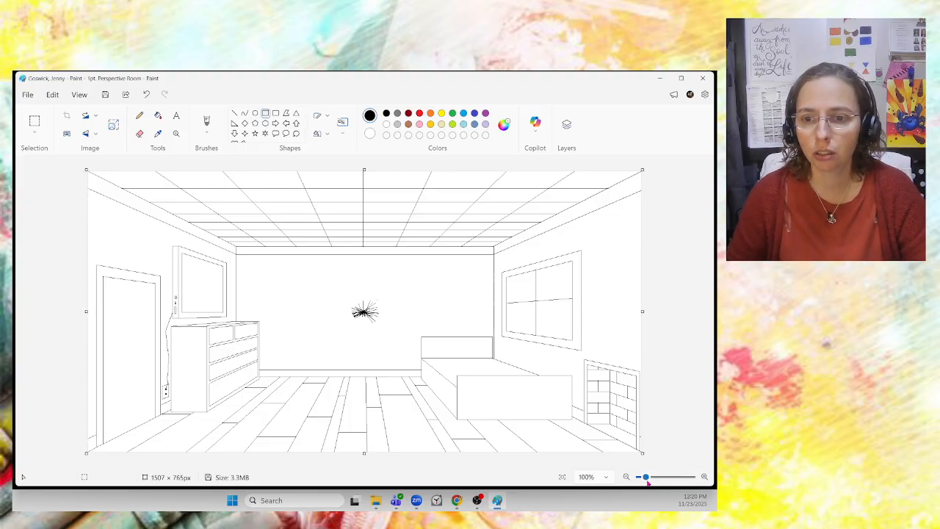
left_click_drag(648, 482, 652, 481)
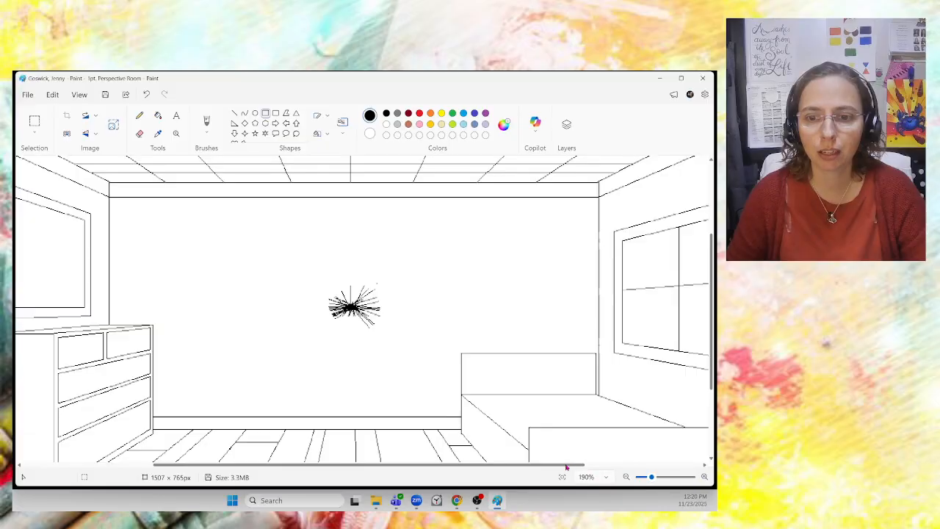
left_click_drag(566, 467, 439, 467)
scroll(514, 384, "down", 3)
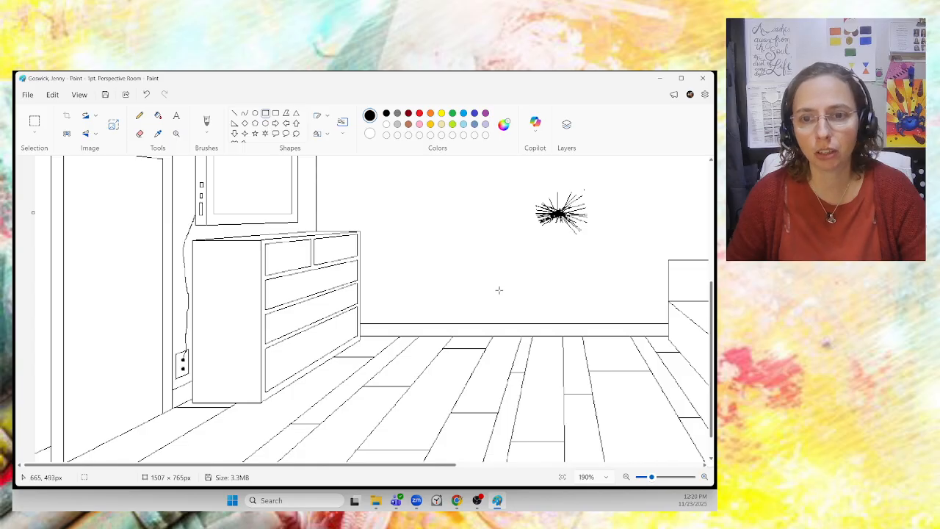
left_click_drag(503, 294, 522, 313)
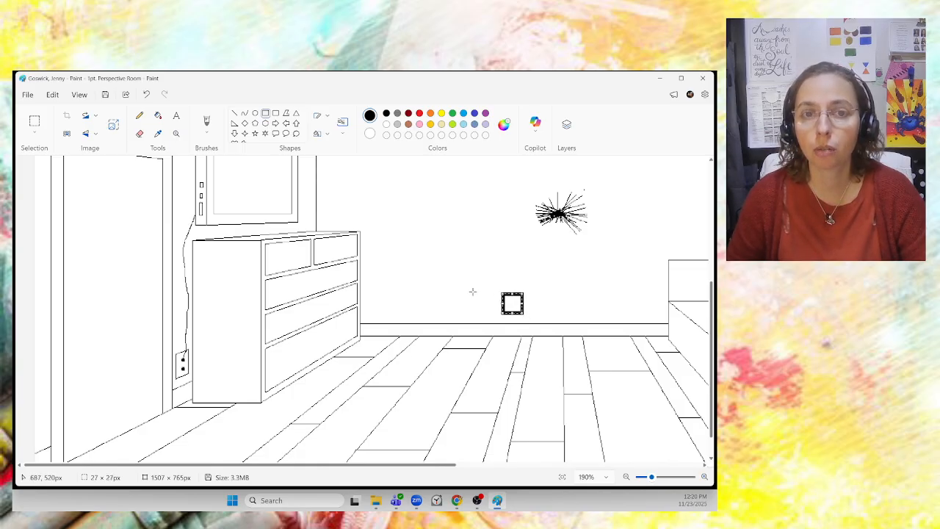
left_click(344, 133)
left_click(360, 153)
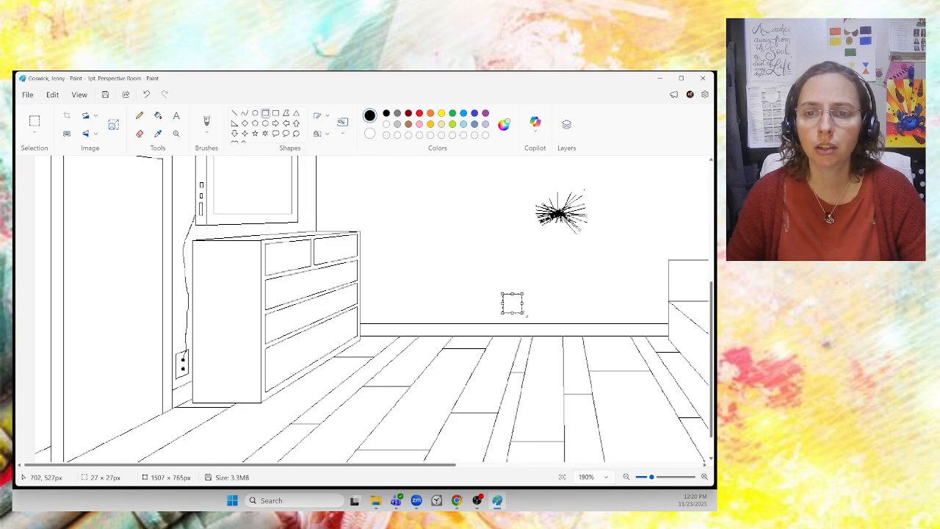
left_click(531, 263)
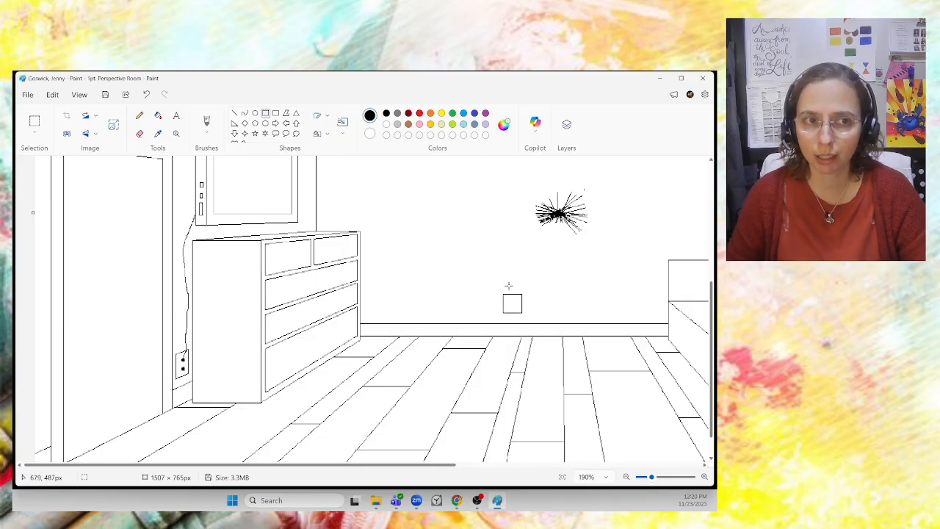
Duplicate the square and place the copy diagonally up and to the left, so that the two squares meet at a corner.
left_click(35, 121)
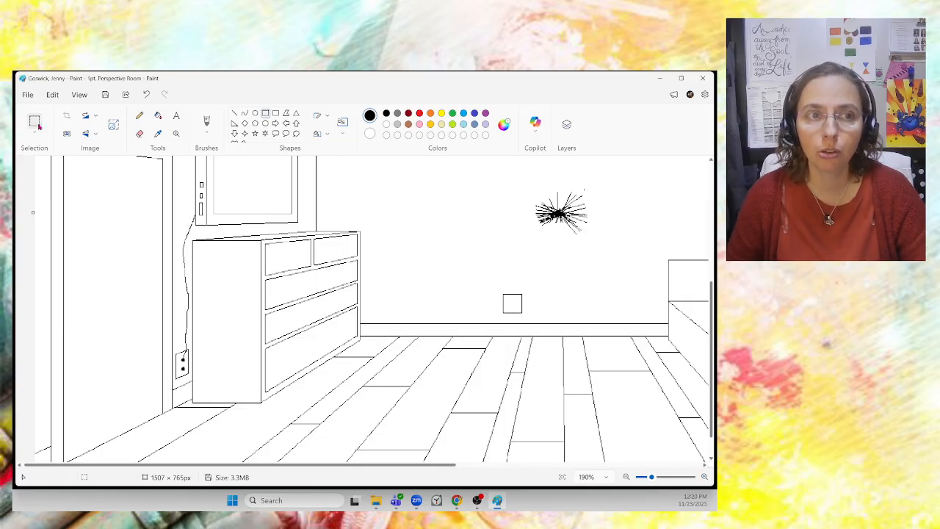
left_click_drag(497, 287, 530, 320)
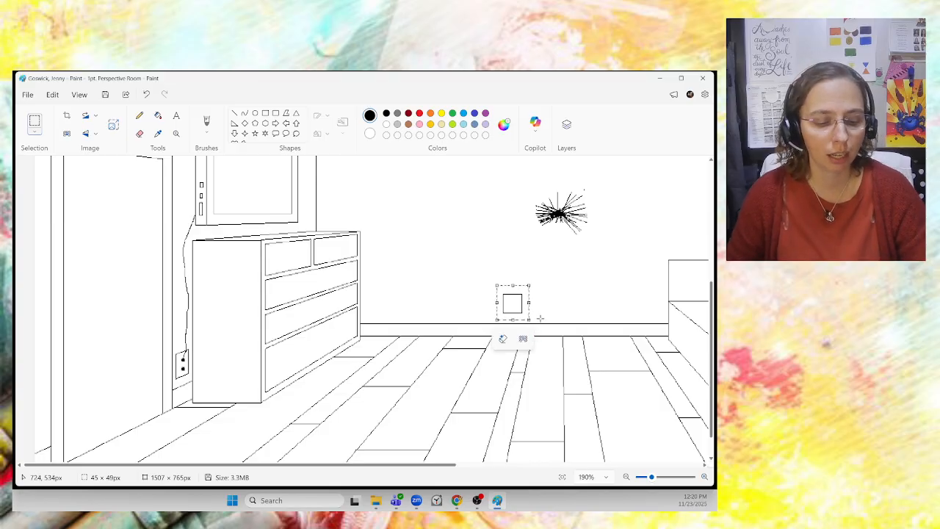
key("ctrl+v")
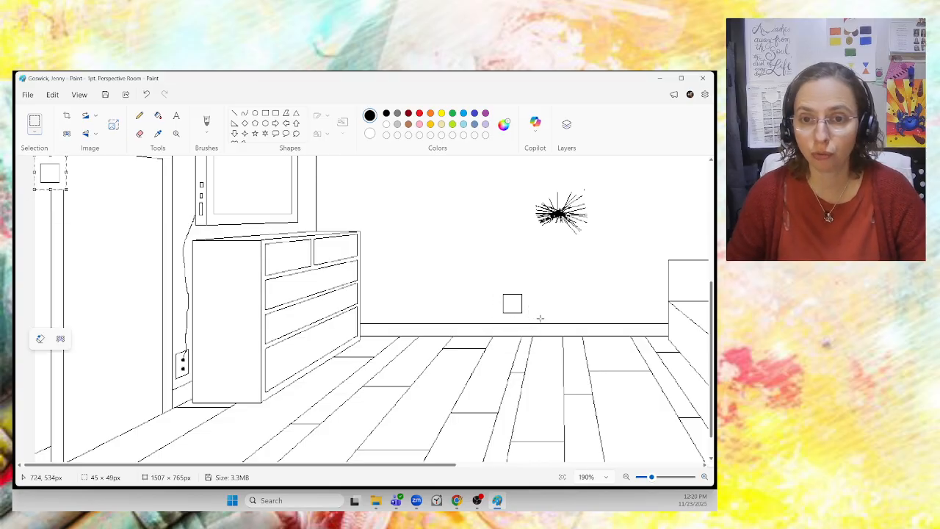
left_click_drag(55, 176, 477, 295)
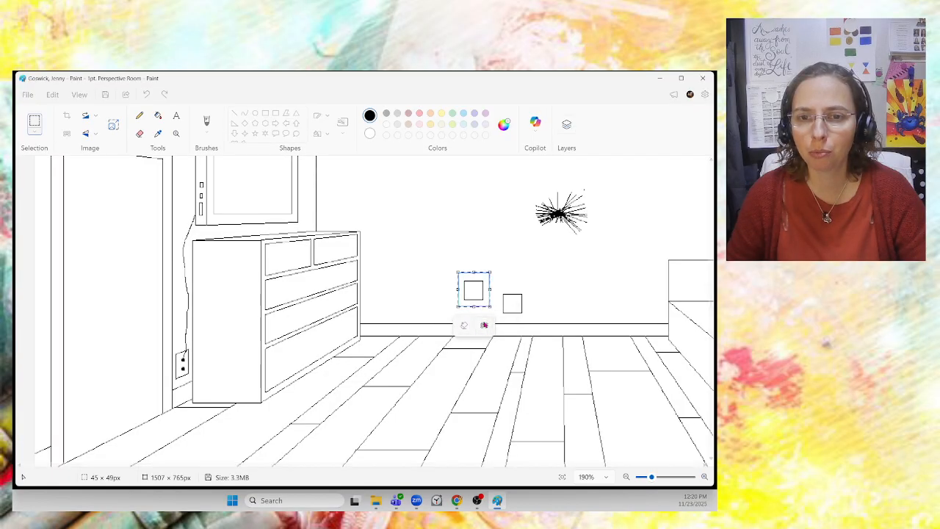
left_click_drag(474, 295, 492, 293)
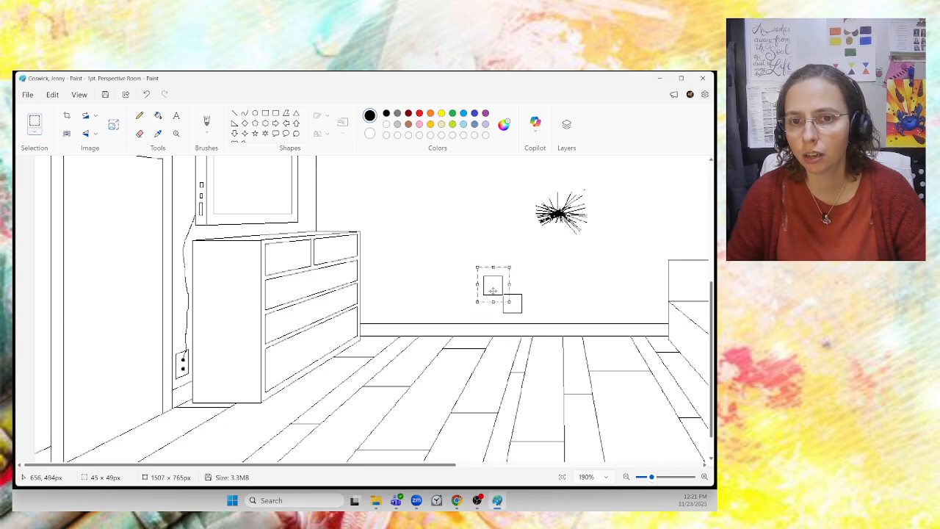
left_click_drag(493, 290, 493, 291)
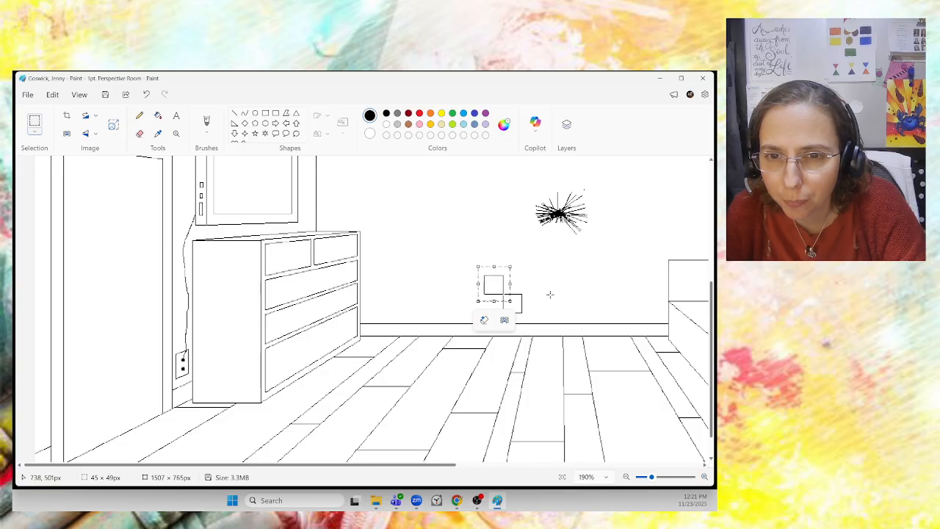
left_click(534, 277)
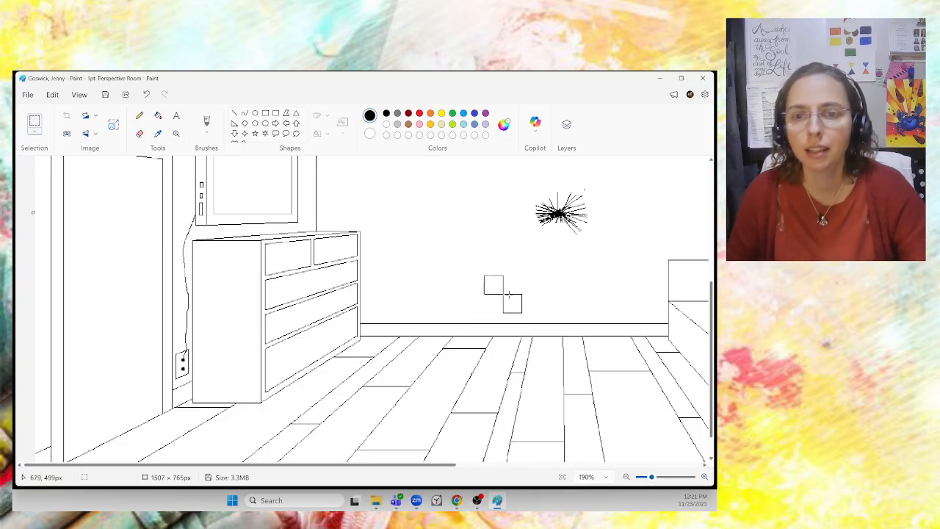
Turn on transparent selection, then duplicate the pair of squares and align the copy corner to corner at the pair's upper-left end.
left_click(34, 133)
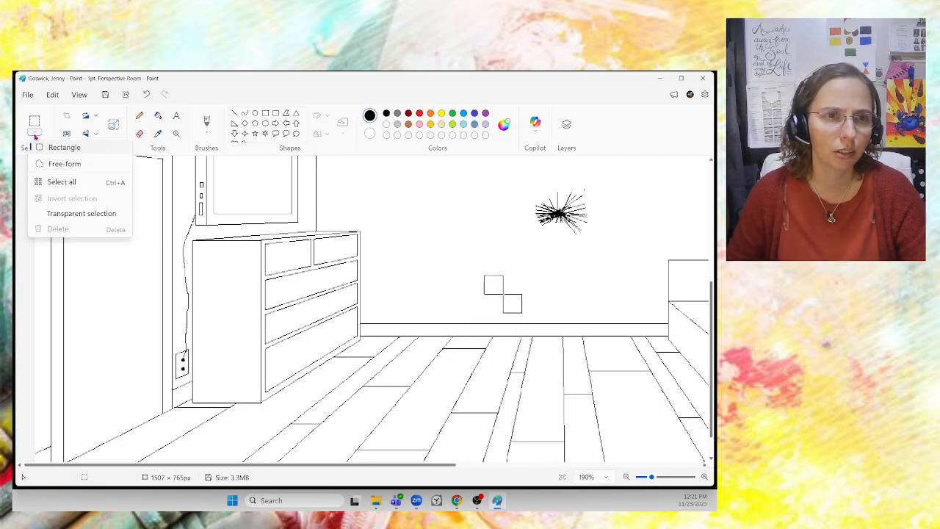
left_click(65, 213)
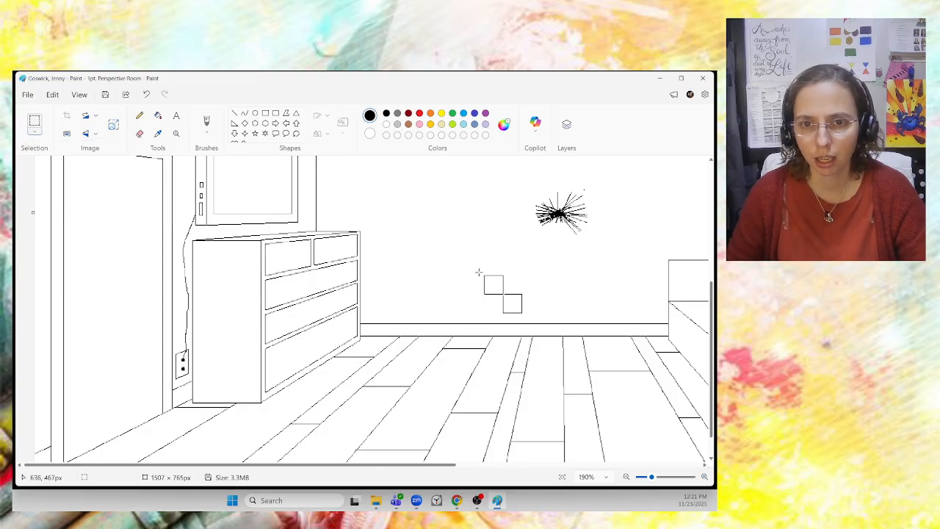
left_click_drag(477, 270, 532, 319)
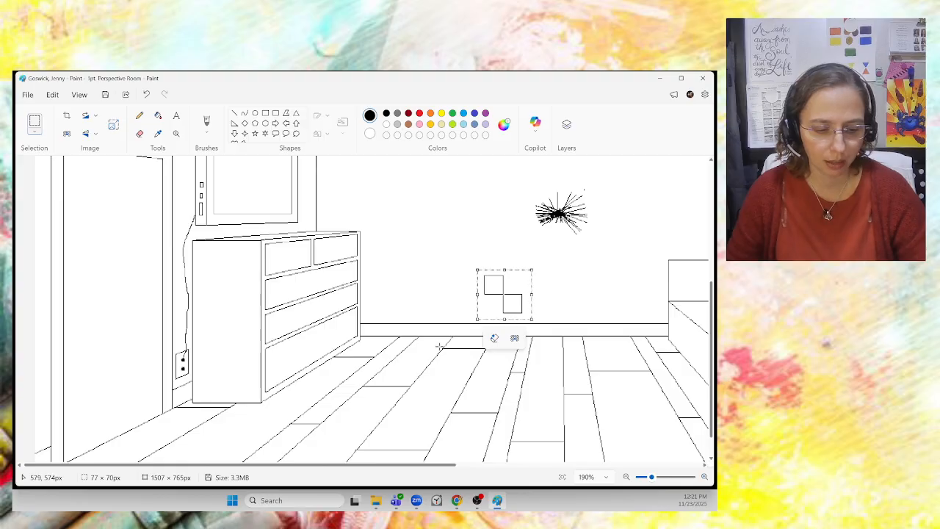
key("ctrl+c")
key("ctrl+v")
left_click_drag(76, 197, 477, 271)
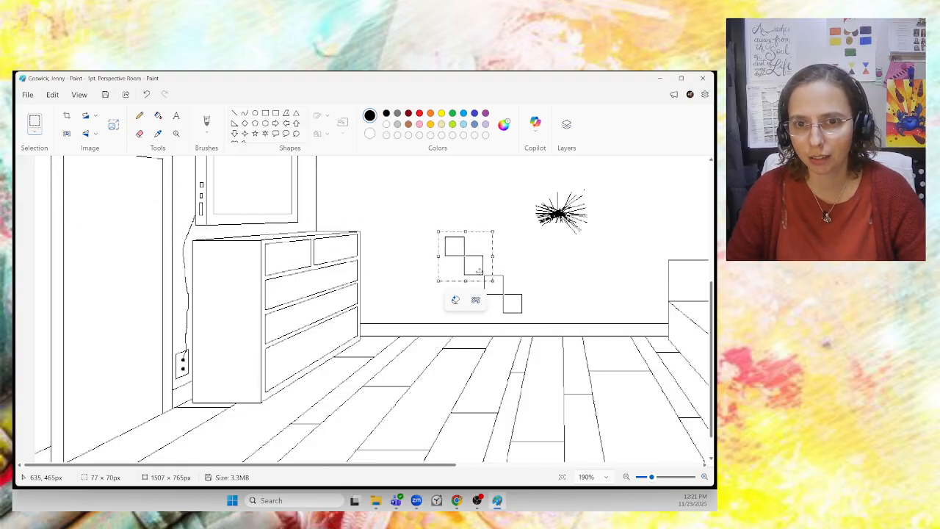
key("Right")
key("Right")
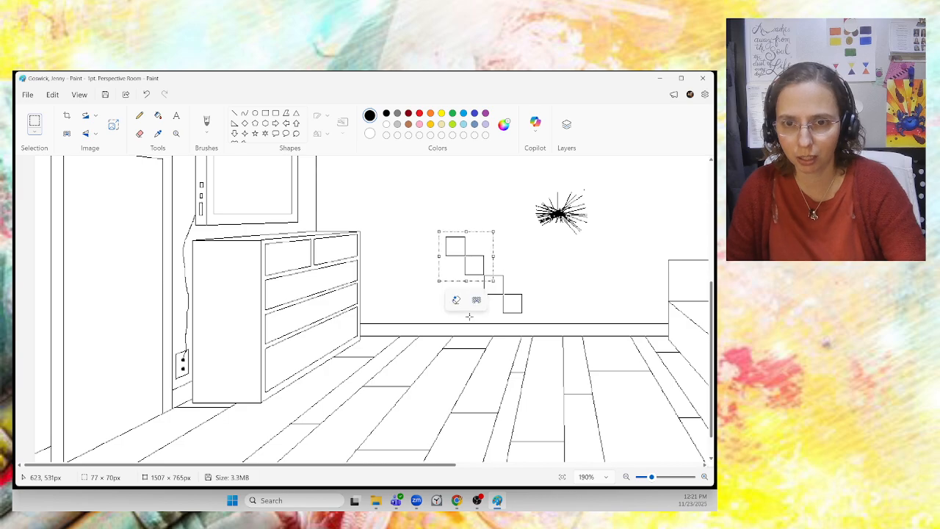
key("Down")
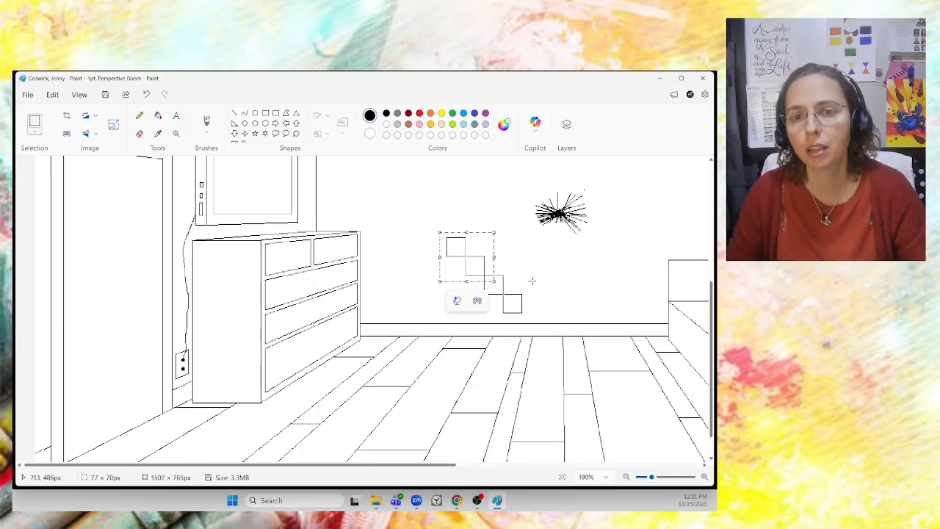
left_click(512, 301)
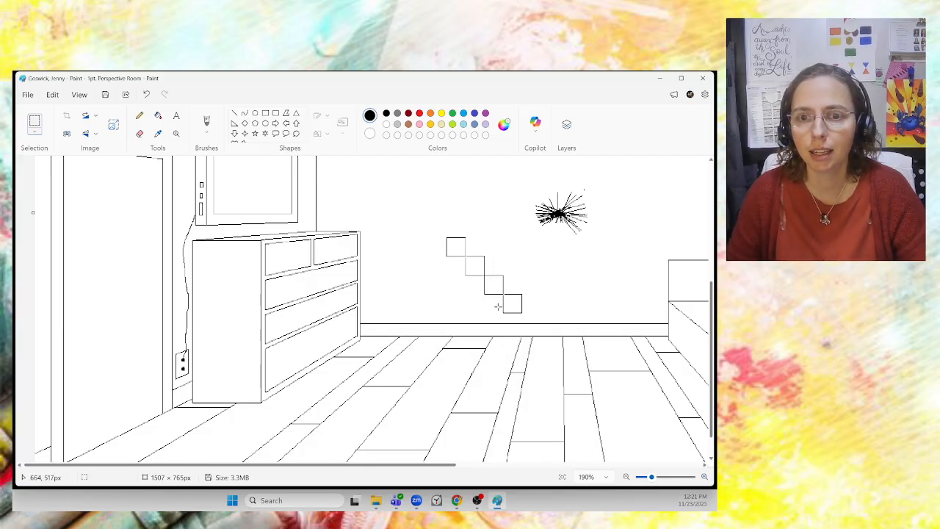
Paste the pair of squares once more and attach it to the upper-left end of the diagonal, making six squares.
key("ctrl+v")
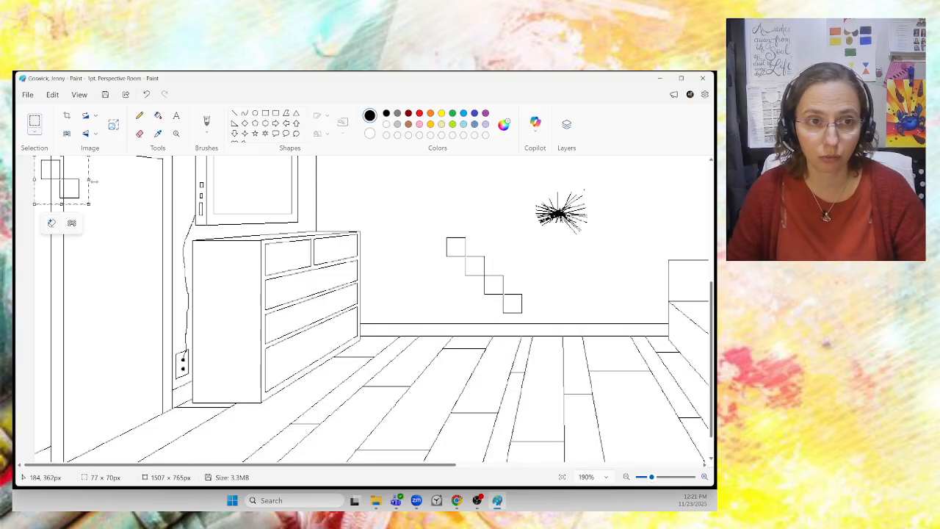
left_click_drag(58, 177, 428, 218)
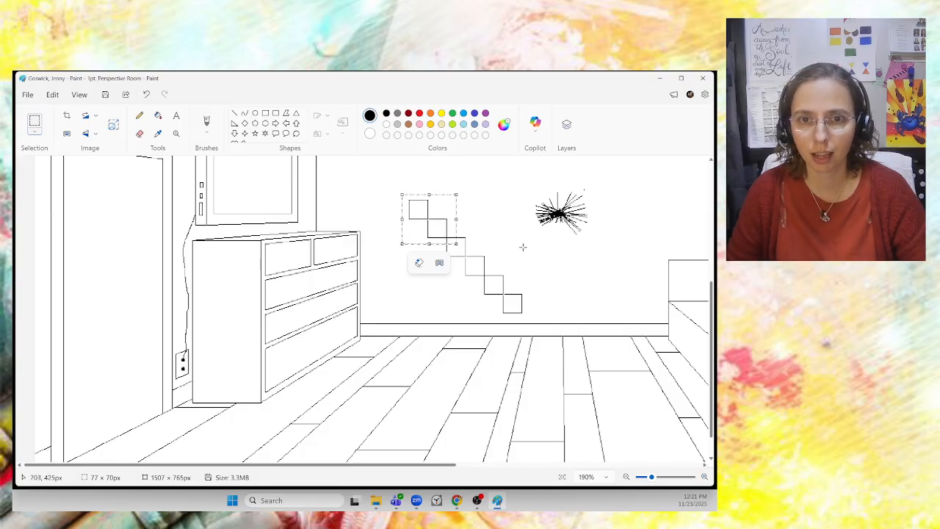
left_click(522, 247)
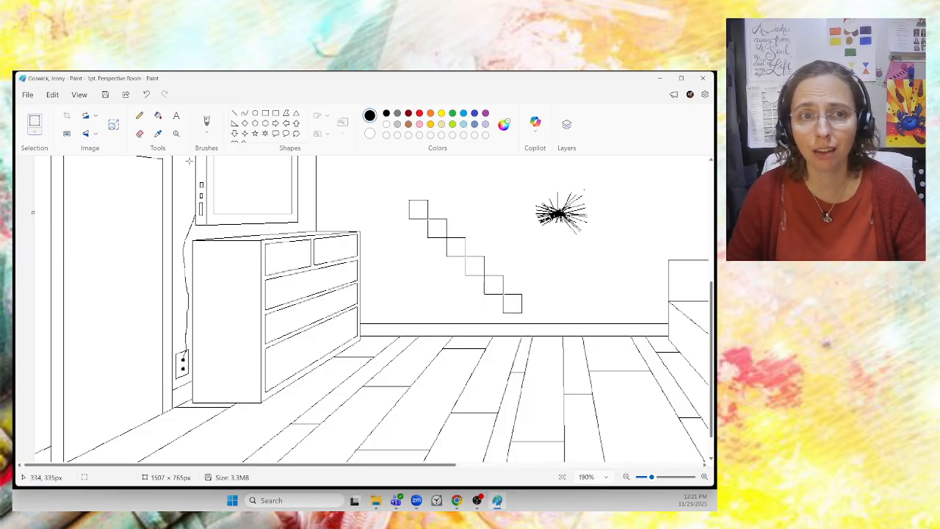
Erase the upper and right edges of the lowest square in the diagonal, leaving its stair-step outline.
left_click_drag(651, 477, 664, 478)
left_click_drag(313, 470, 380, 465)
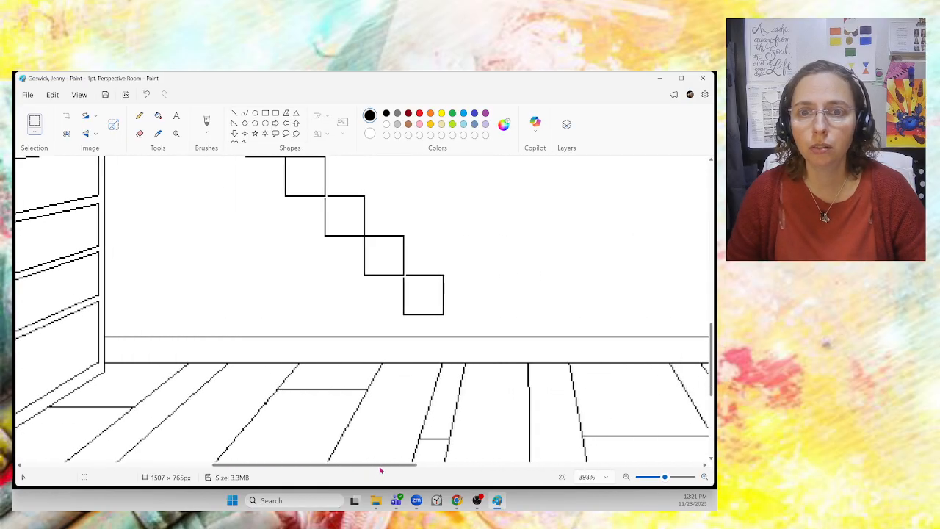
scroll(381, 467, "up", 2)
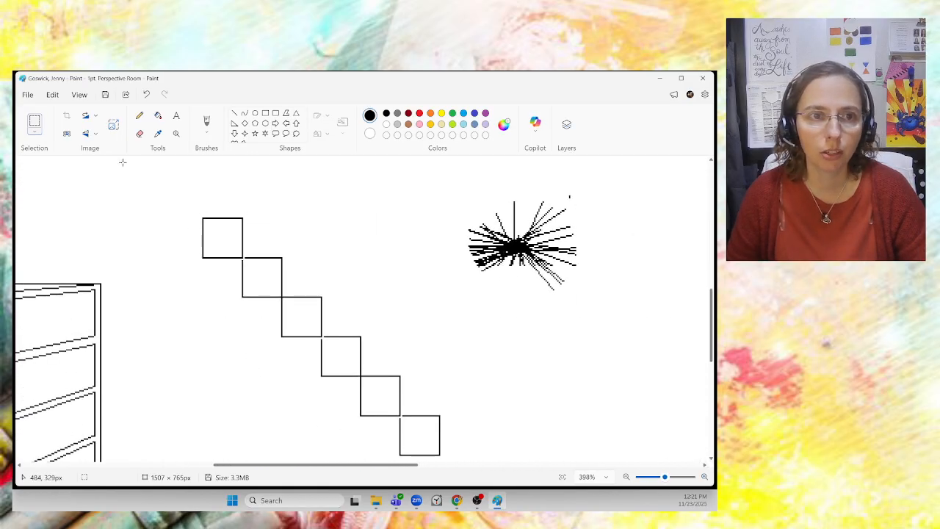
left_click(140, 133)
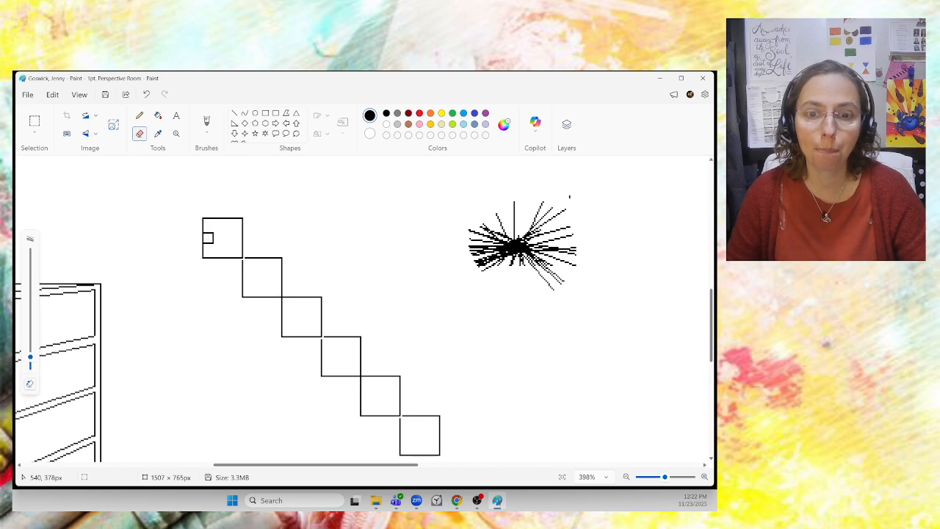
scroll(377, 345, "down", 4)
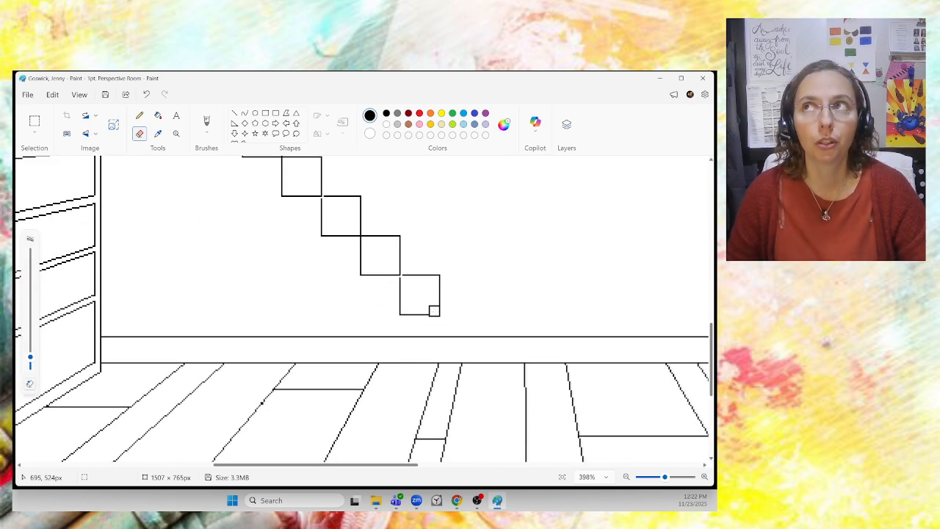
left_click_drag(414, 465, 308, 477)
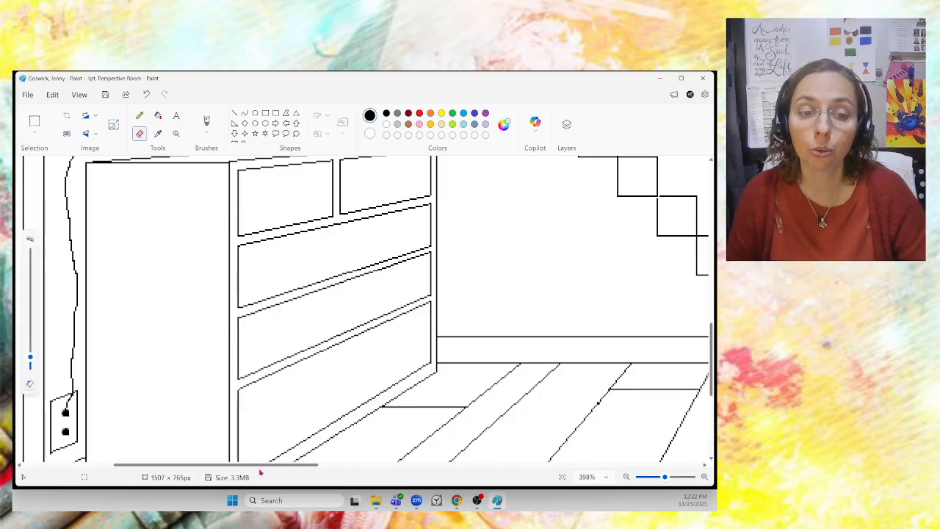
left_click_drag(261, 468, 333, 468)
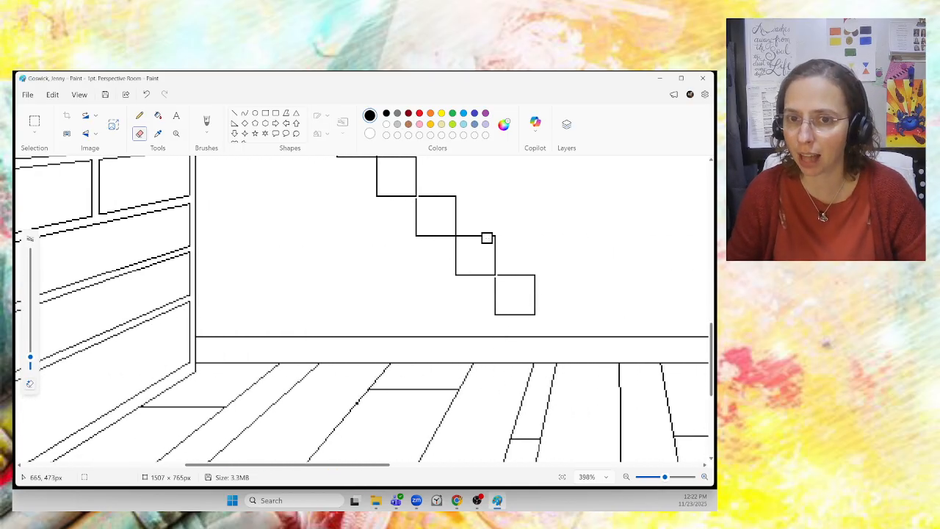
mouse_move(500, 275)
left_mouse_down()
mouse_move(534, 277)
mouse_move(534, 305)
left_mouse_up()
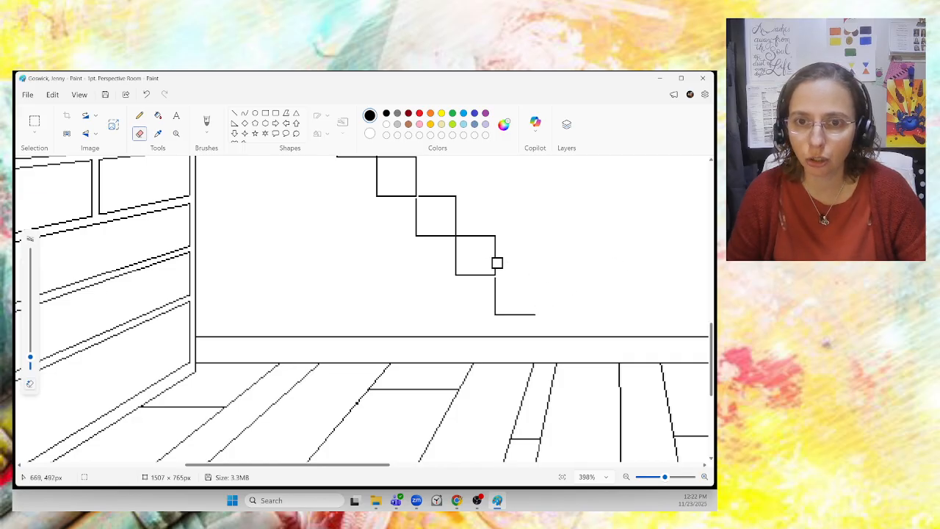
Erase the upper and right edges of the remaining squares up the diagonal, leaving one continuous stair-step outline.
mouse_move(497, 269)
left_mouse_down()
mouse_move(496, 229)
mouse_move(515, 235)
mouse_move(462, 235)
mouse_move(465, 193)
mouse_move(452, 207)
mouse_move(455, 199)
mouse_move(461, 214)
mouse_move(453, 194)
mouse_move(423, 197)
left_mouse_up()
scroll(443, 220, "up", 3)
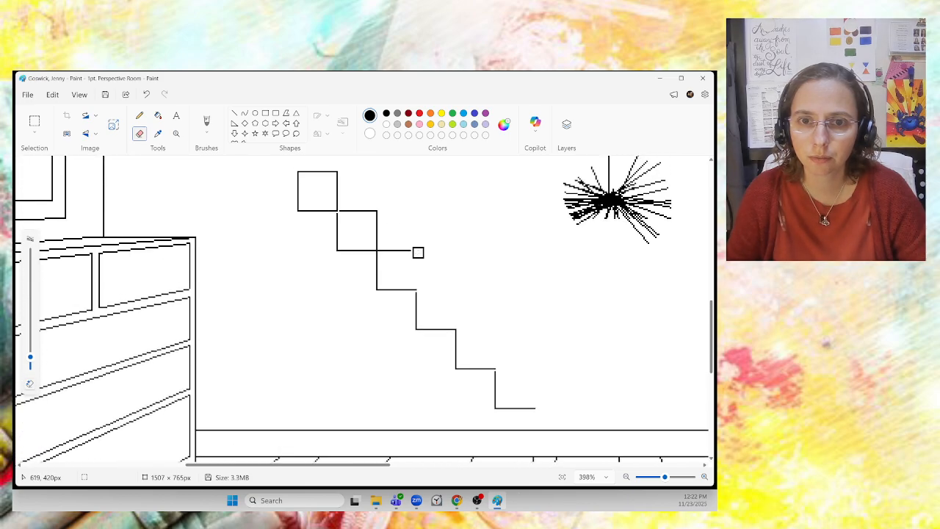
left_click_drag(417, 252, 387, 251)
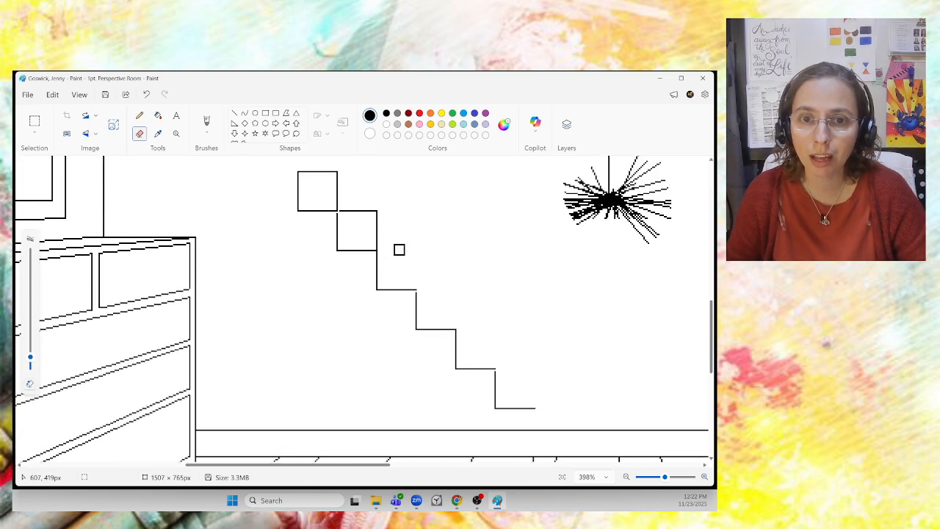
mouse_move(377, 244)
left_mouse_down()
mouse_move(379, 211)
mouse_move(343, 208)
left_mouse_up()
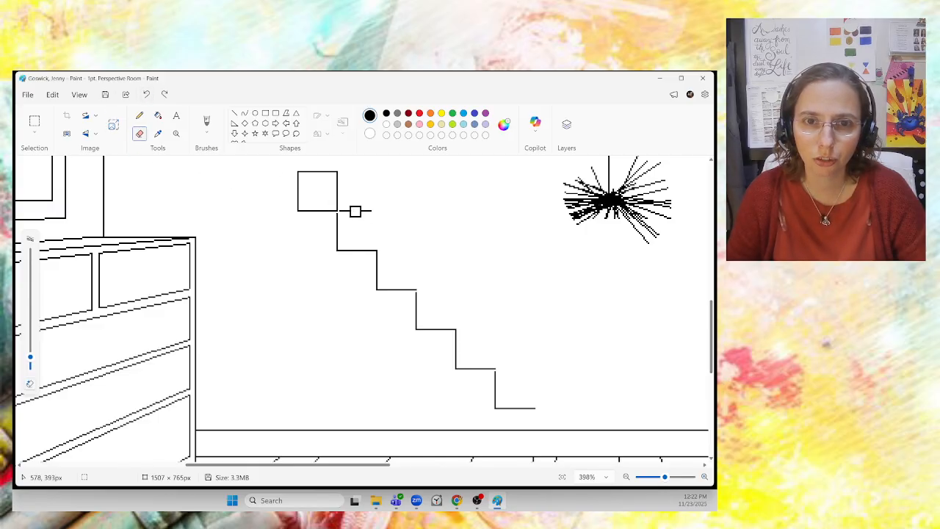
mouse_move(344, 210)
left_mouse_down()
mouse_move(380, 212)
mouse_move(337, 203)
mouse_move(334, 181)
mouse_move(346, 169)
mouse_move(300, 170)
left_mouse_up()
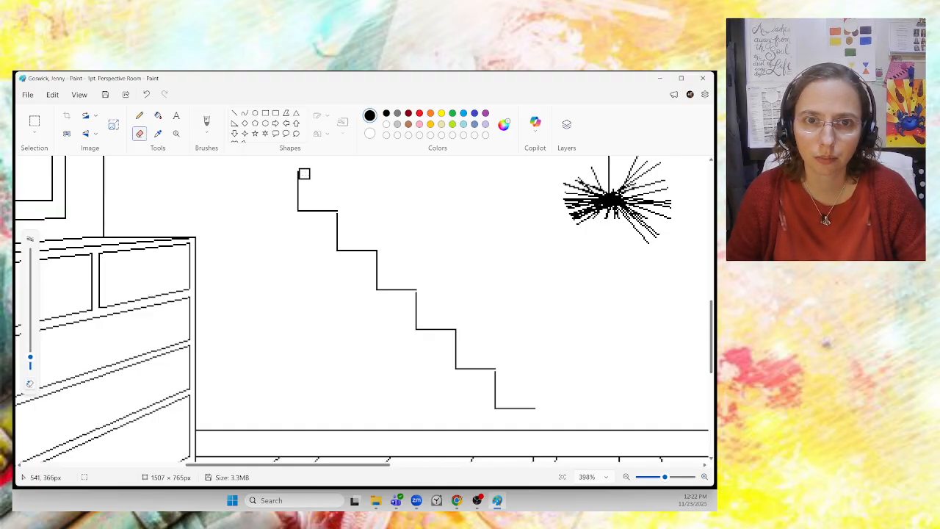
Move the whole stair-step outline from the back wall into the left doorway, with its lowest step meeting the base of the door's far edge.
left_click(626, 477)
left_click(627, 478)
left_click(627, 478)
left_click(627, 478)
left_click(627, 477)
left_click(627, 477)
left_click(627, 477)
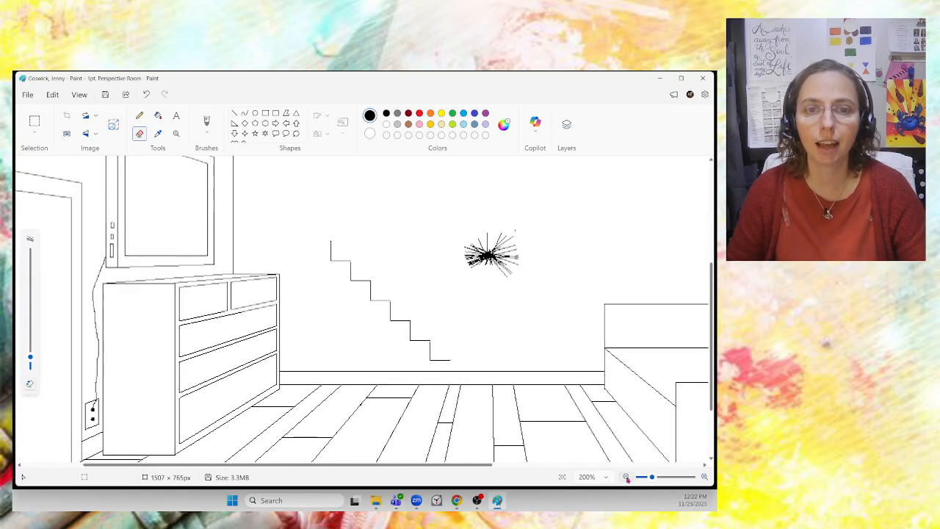
left_click(626, 477)
left_click(626, 477)
left_click(626, 477)
left_click(626, 477)
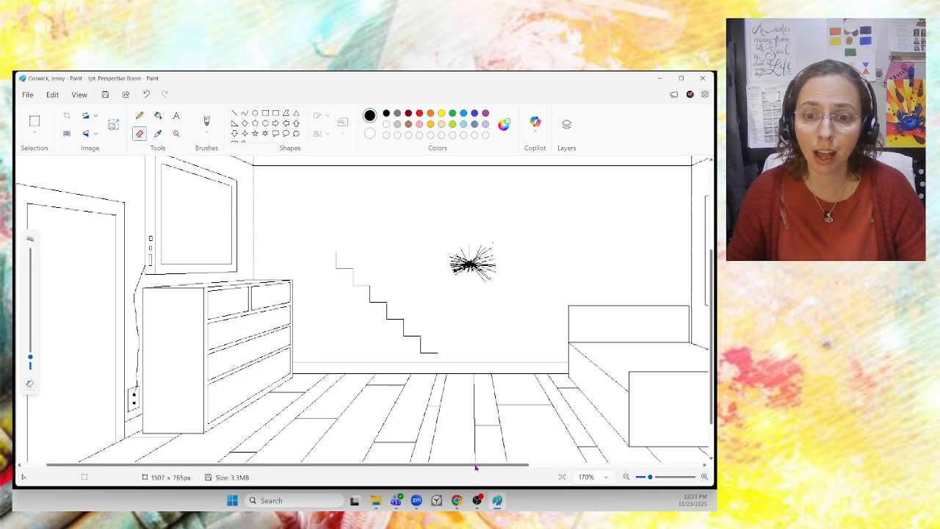
left_click_drag(475, 465, 441, 470)
scroll(432, 436, "down", 2)
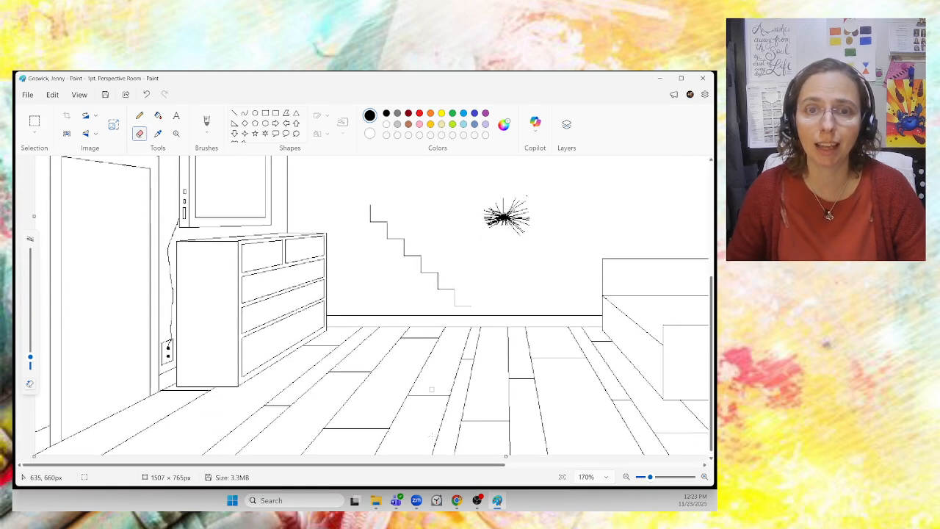
left_click(34, 124)
left_click_drag(358, 195, 478, 311)
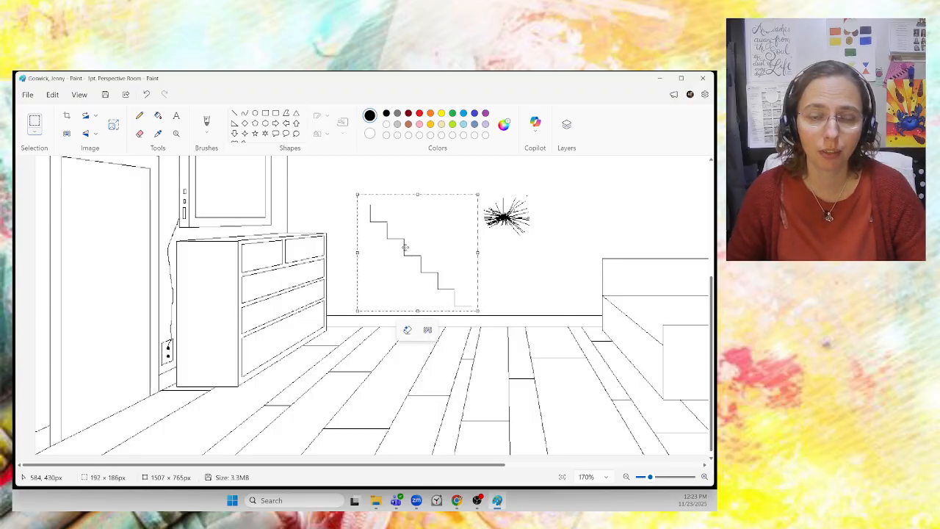
left_click(31, 134)
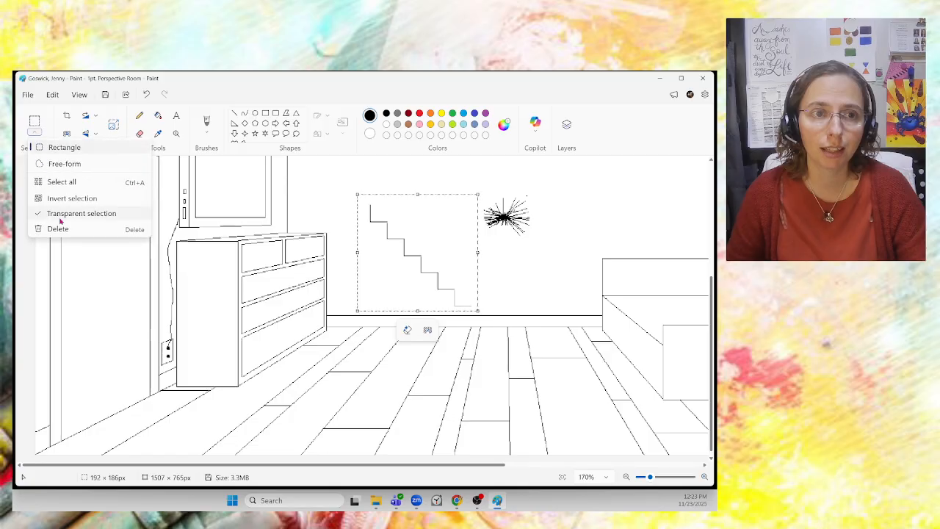
left_click(419, 247)
left_click_drag(423, 251, 104, 340)
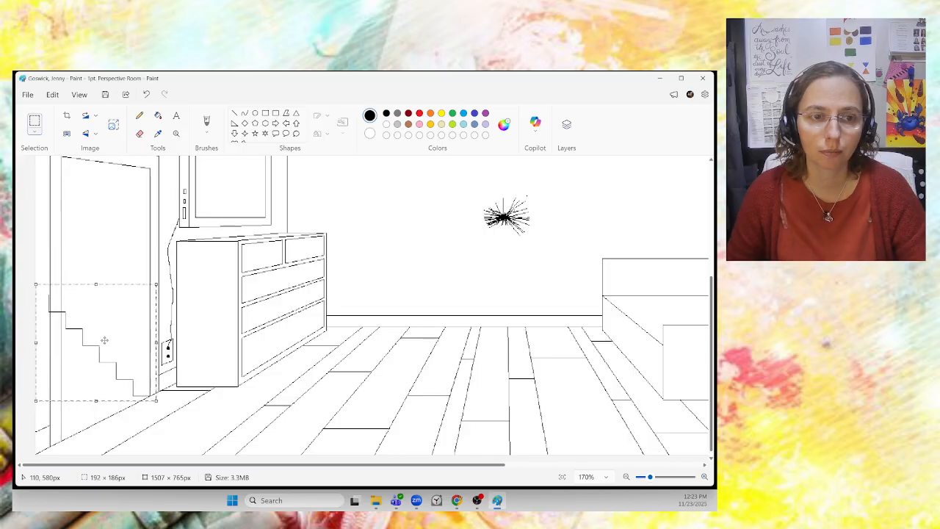
left_click_drag(104, 340, 105, 340)
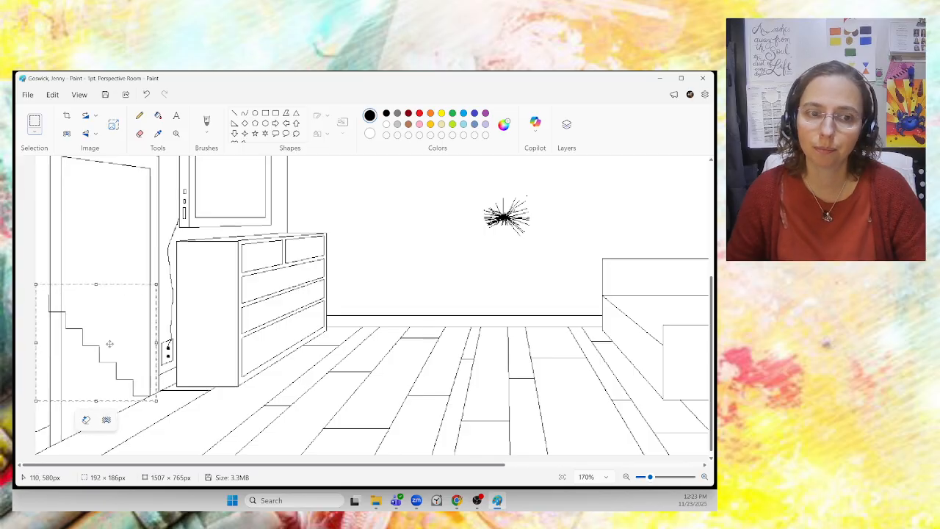
left_click(477, 211)
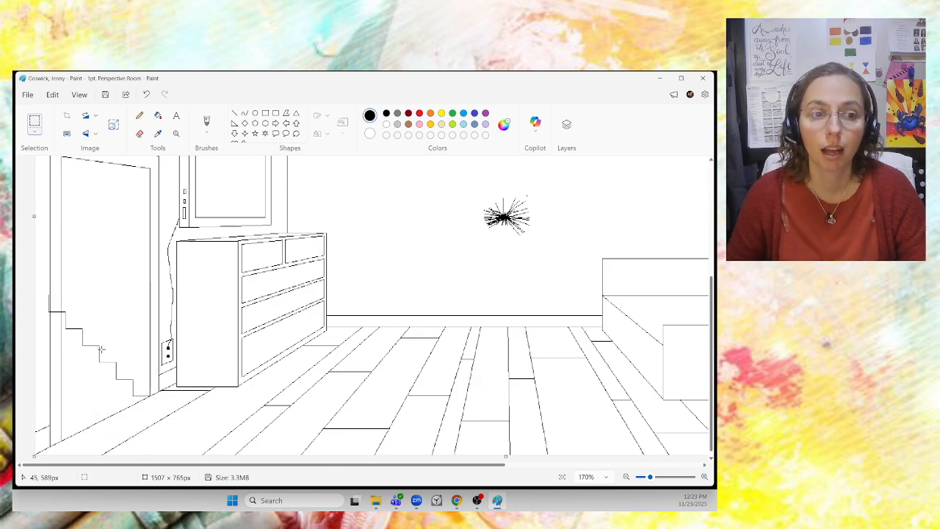
Erase the part of the stair outline that overlaps the near door frame.
left_click_drag(650, 477, 655, 478)
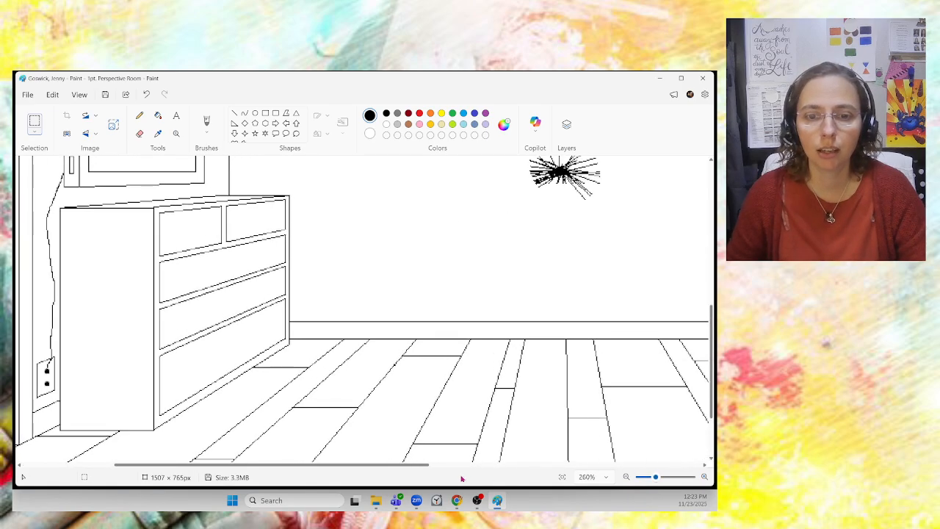
left_click_drag(413, 467, 322, 467)
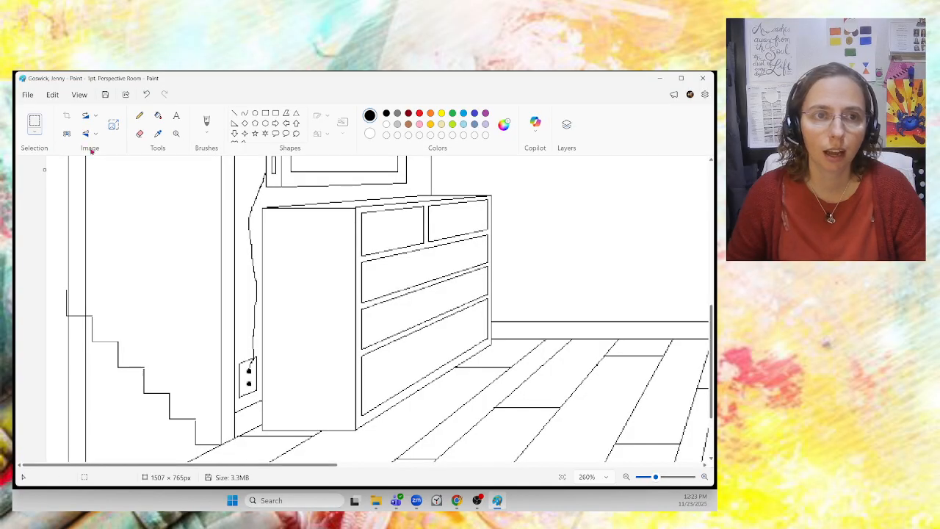
left_click(140, 134)
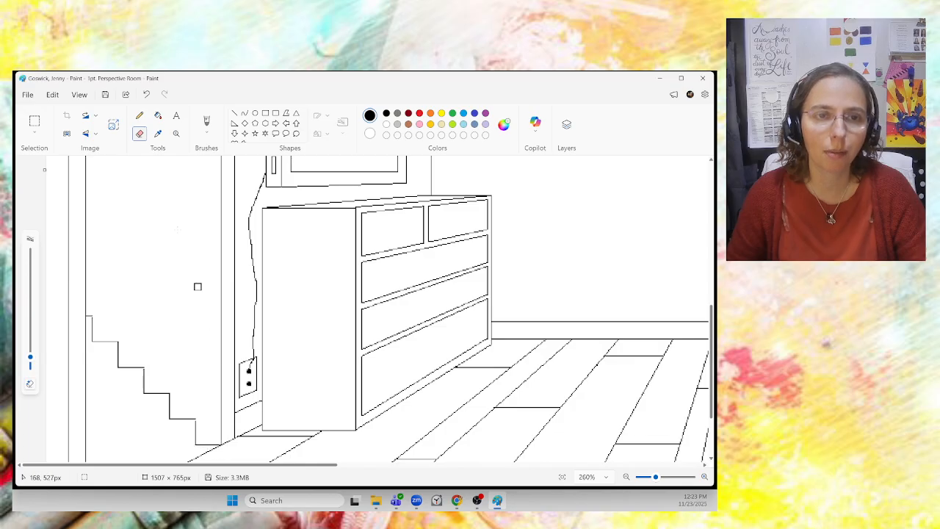
Close the small gaps at the stair outline's corners with the Pencil.
left_click_drag(656, 476, 668, 477)
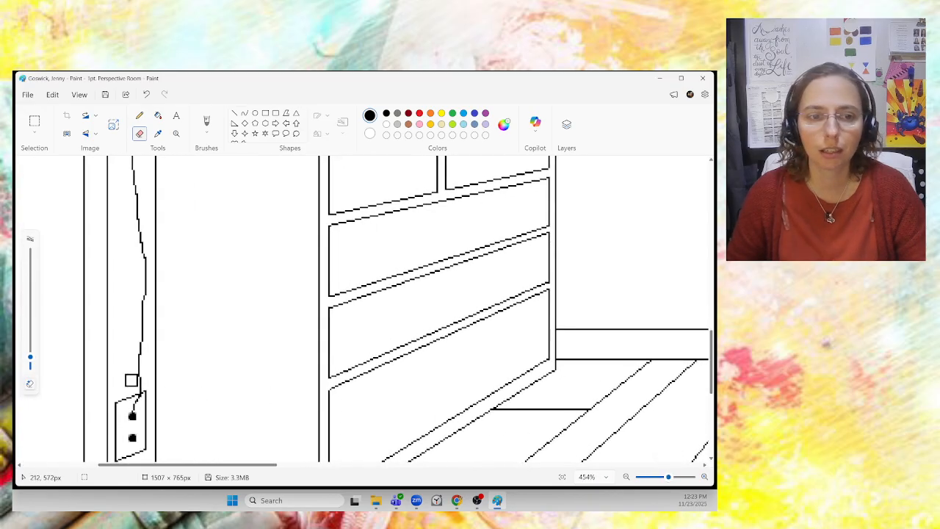
left_click_drag(208, 467, 131, 467)
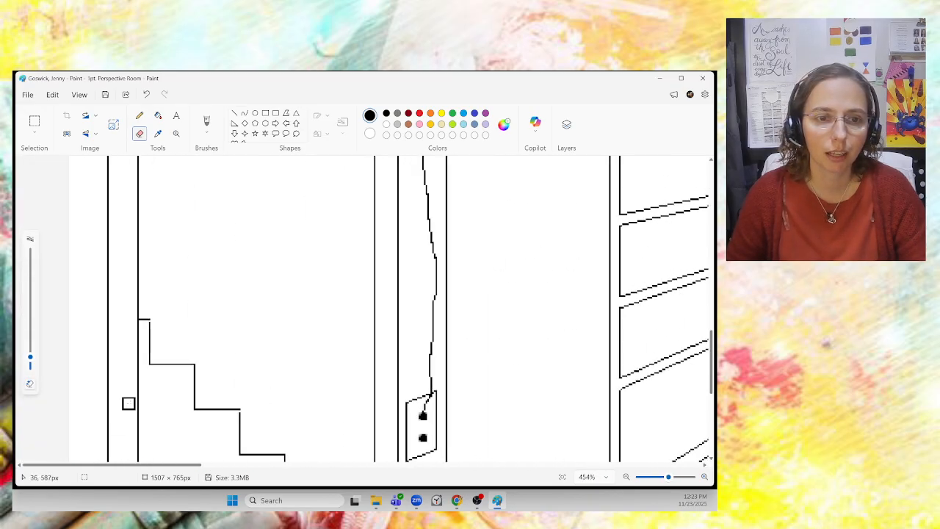
scroll(128, 403, "down", 2)
left_click(139, 115)
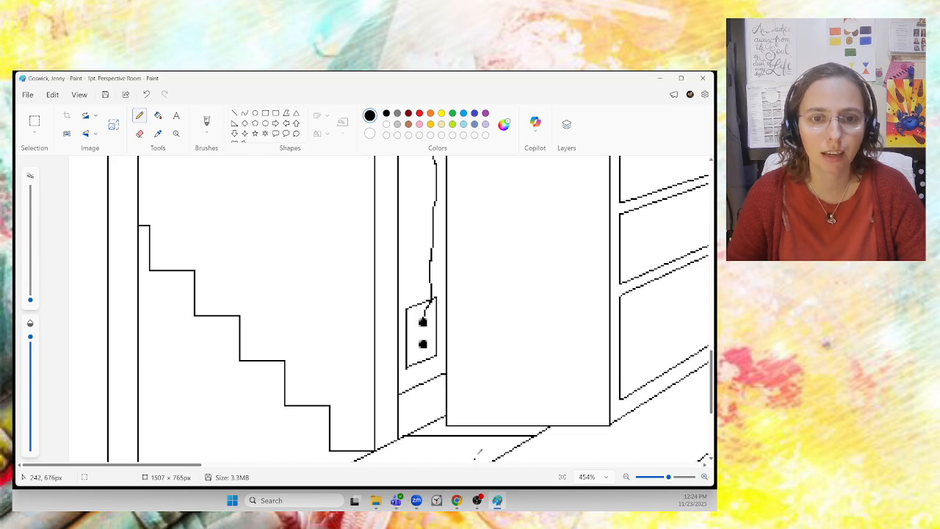
scroll(474, 433, "down", 1)
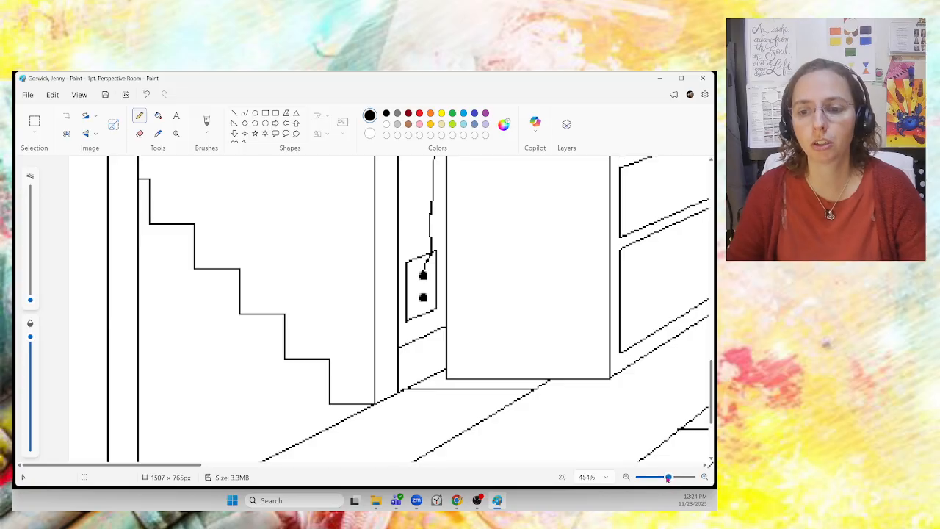
Add a new layer above the drawing and set up the Line tool with a thin light blue stroke.
left_click_drag(674, 479, 657, 477)
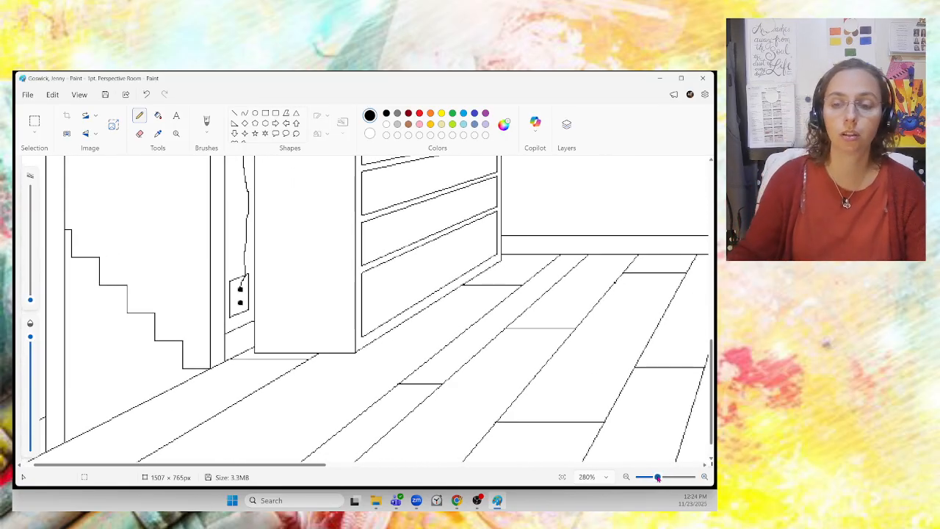
left_click_drag(657, 477, 650, 476)
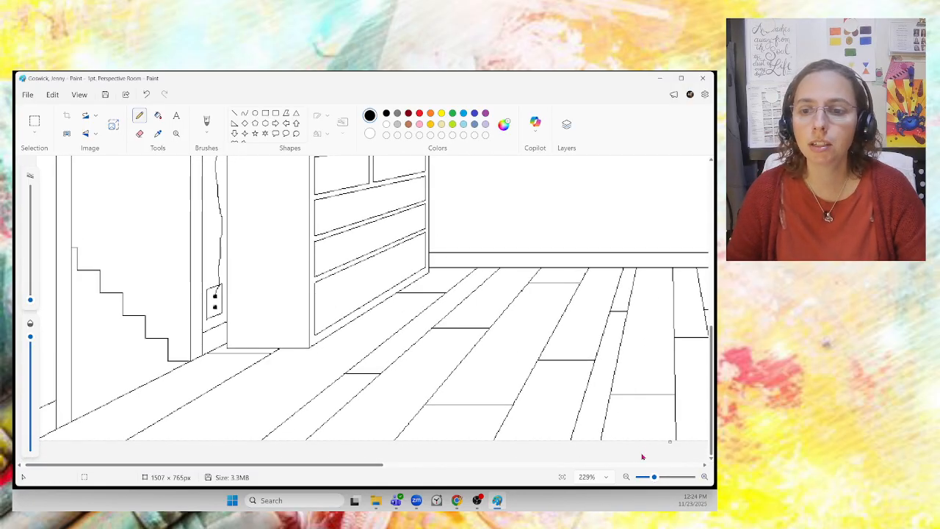
left_click(627, 477)
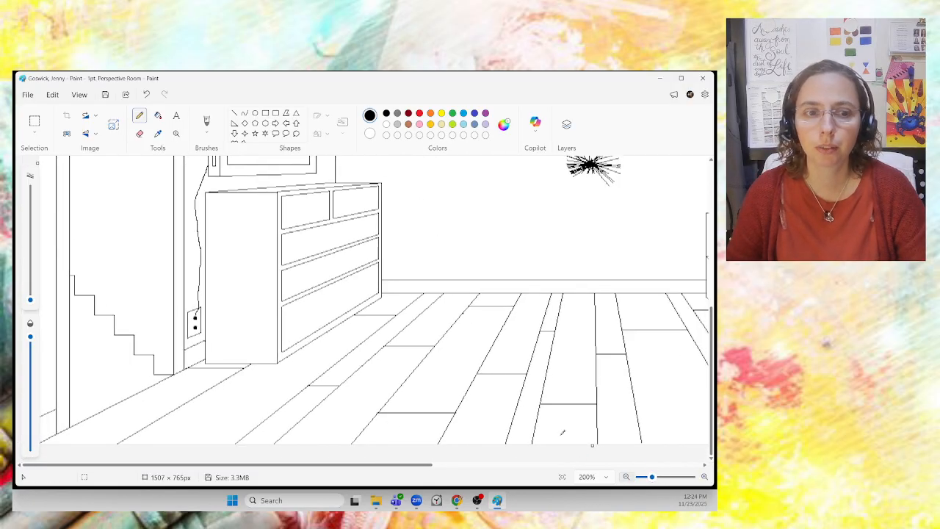
left_click(568, 127)
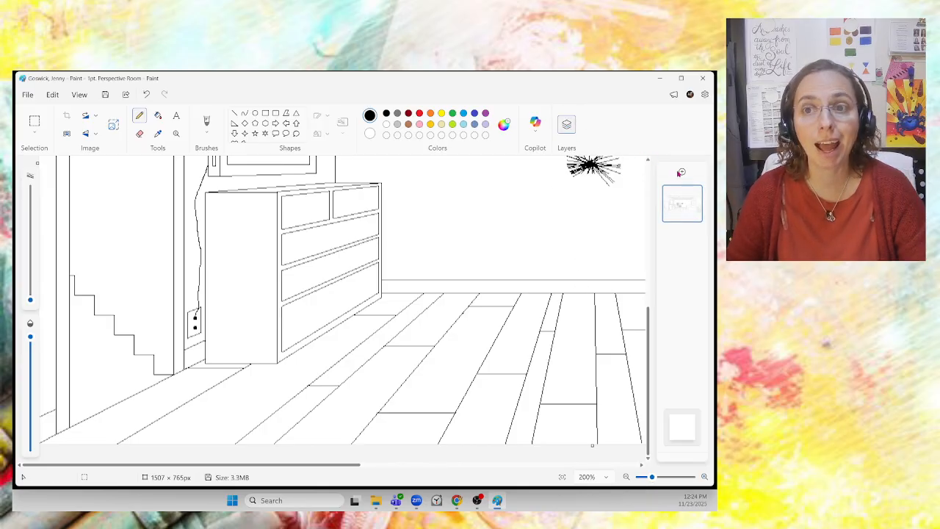
left_click(684, 175)
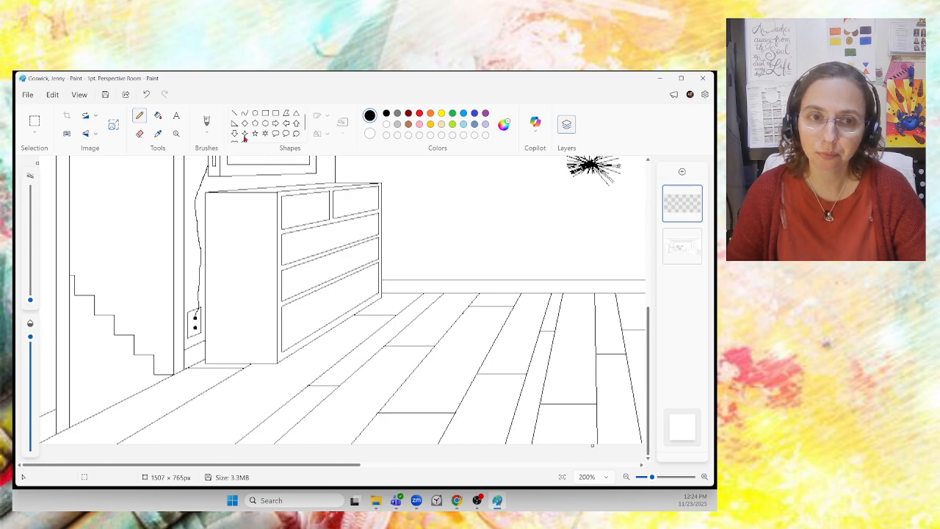
left_click(235, 114)
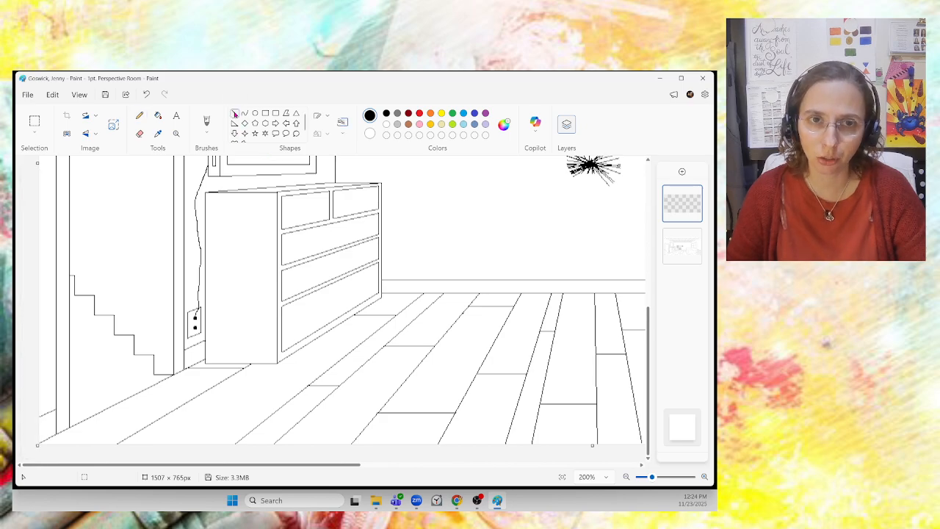
left_click(340, 123)
left_click(346, 149)
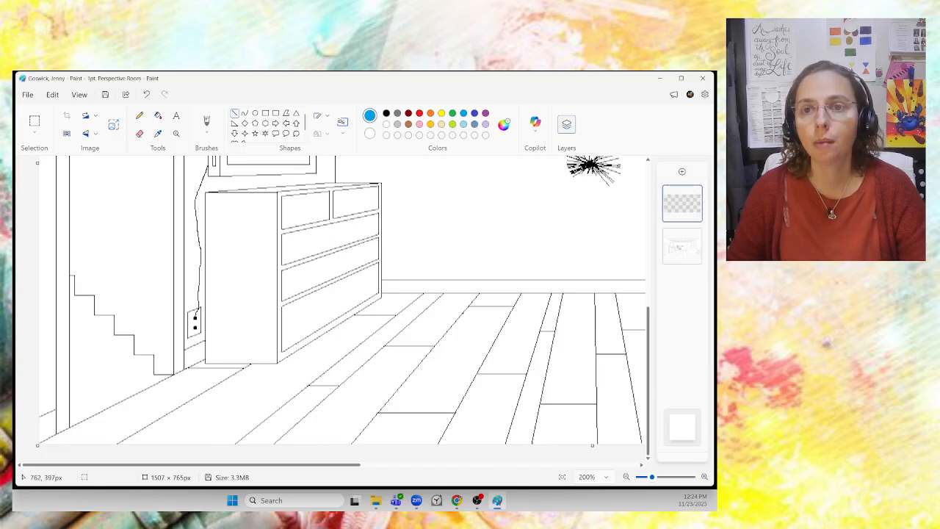
Draw four blue guide lines from the vanishing point through the corners of the lowest steps to the near door frame.
left_click_drag(590, 163, 67, 416)
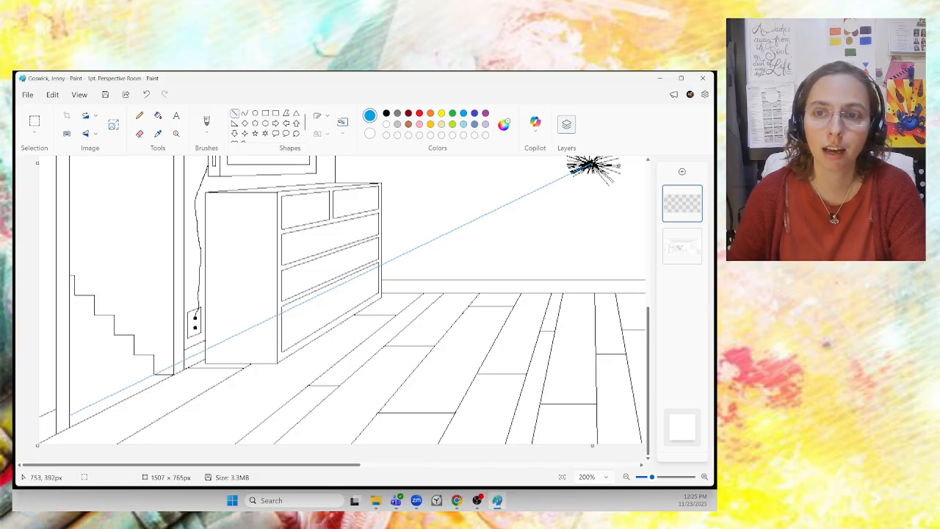
left_click_drag(579, 165, 69, 393)
left_click(596, 181)
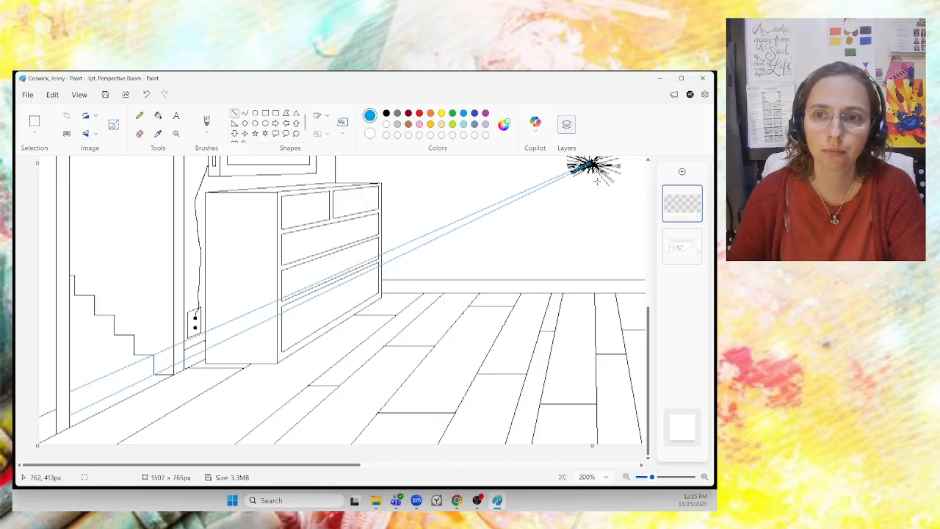
left_click_drag(588, 167, 63, 385)
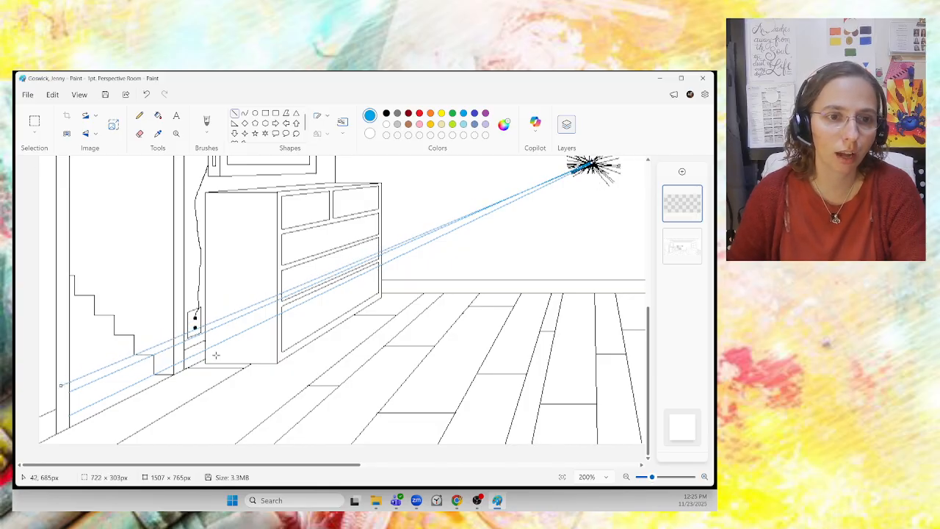
left_click(598, 199)
left_click_drag(588, 167, 64, 360)
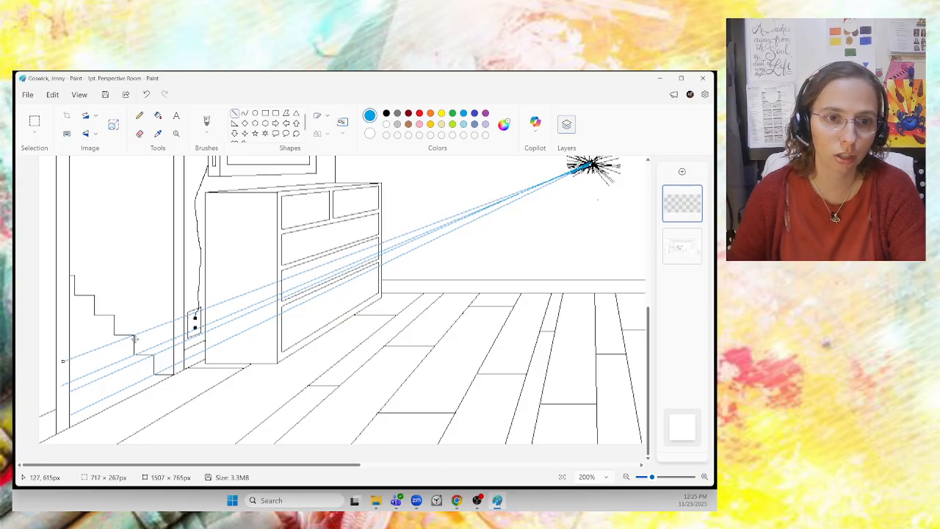
left_click(581, 196)
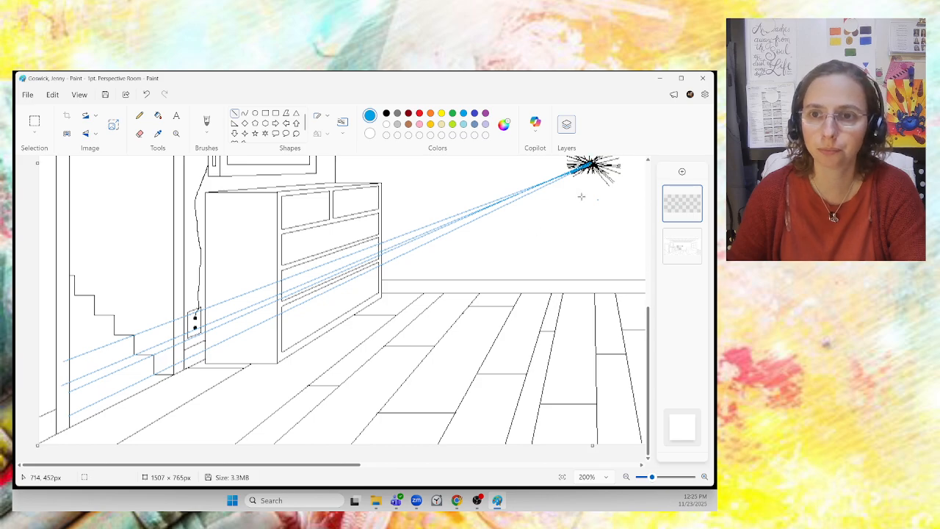
Draw six more blue guide lines from the vanishing point through the corners of the upper steps to the near door frame.
left_click_drag(591, 163, 67, 354)
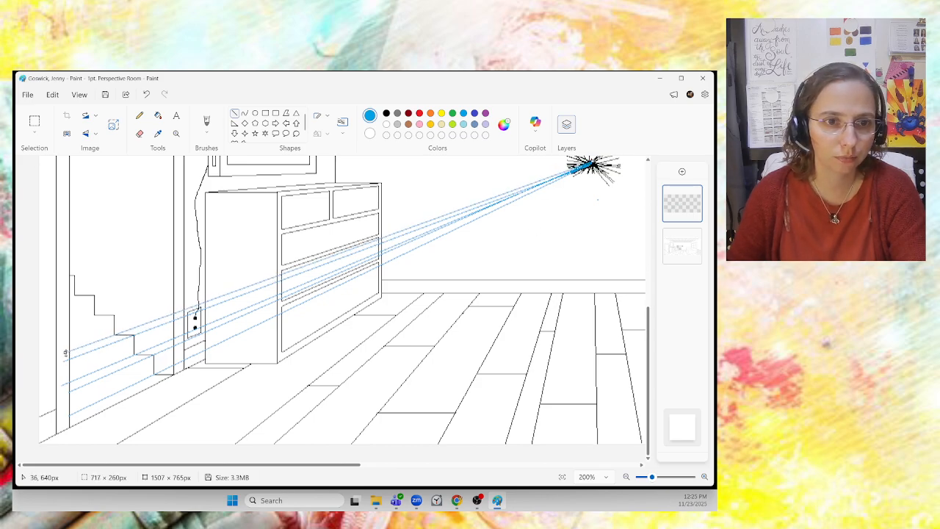
left_click(566, 214)
left_click_drag(590, 163, 69, 329)
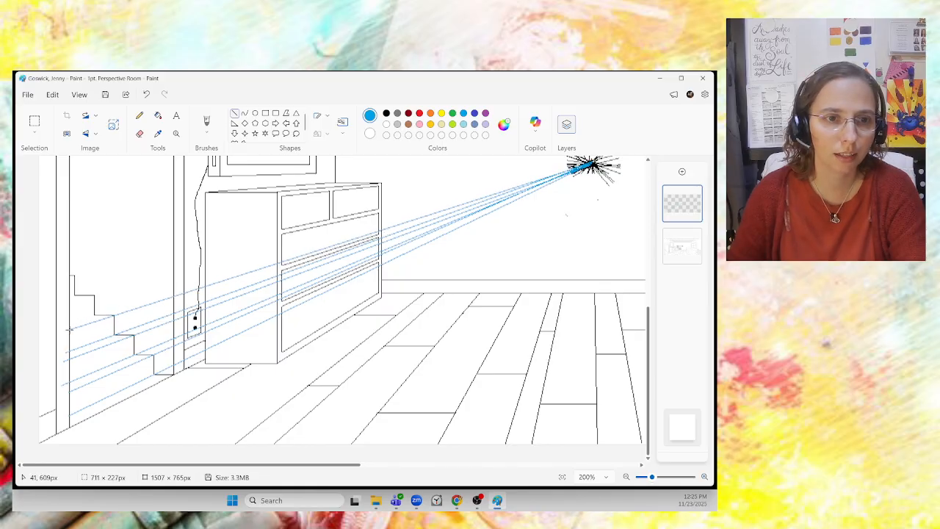
left_click(569, 209)
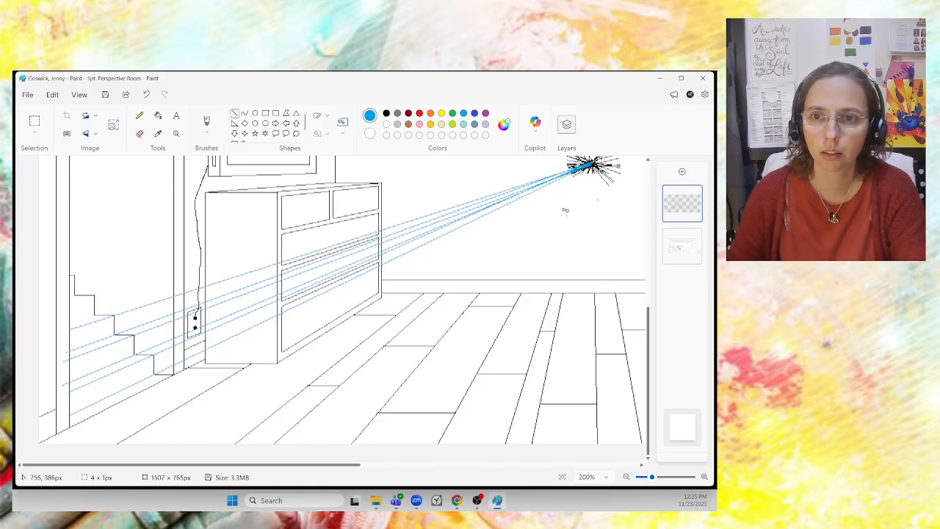
left_click_drag(592, 163, 60, 324)
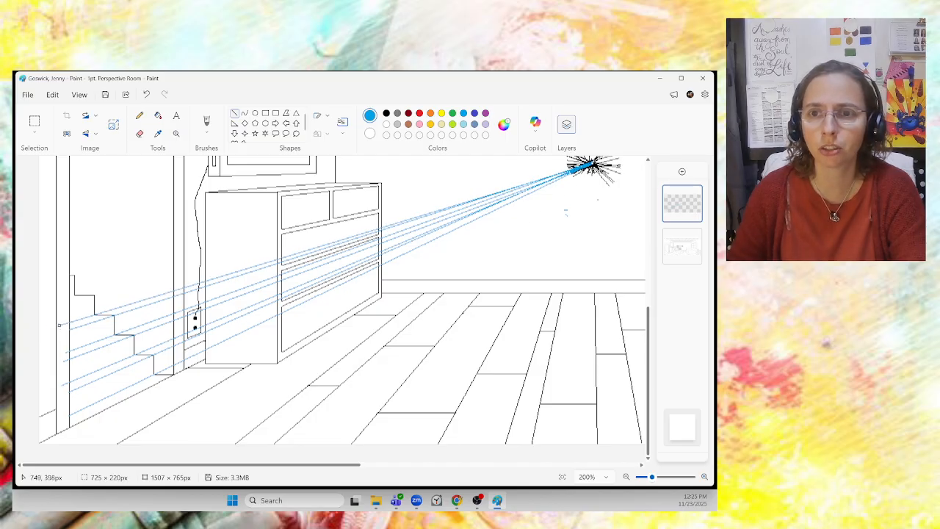
left_click_drag(59, 325, 65, 303)
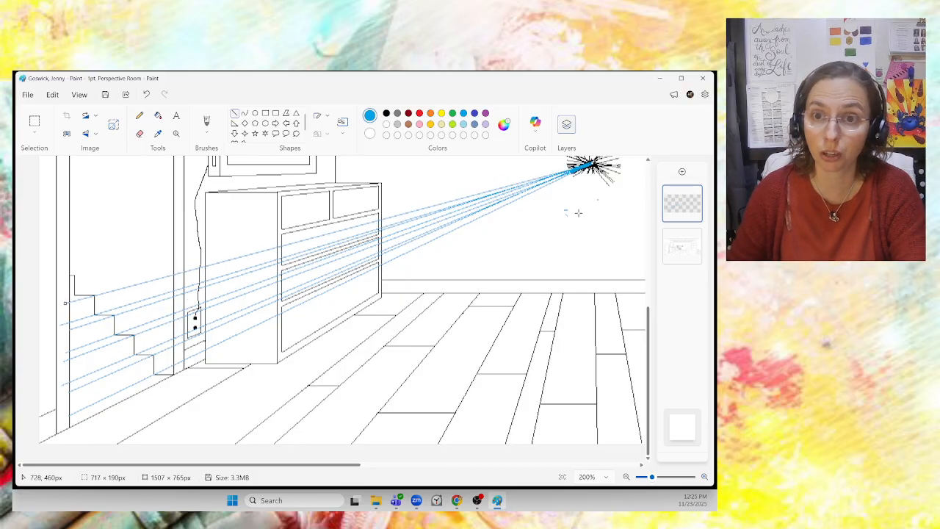
left_click_drag(592, 168, 61, 298)
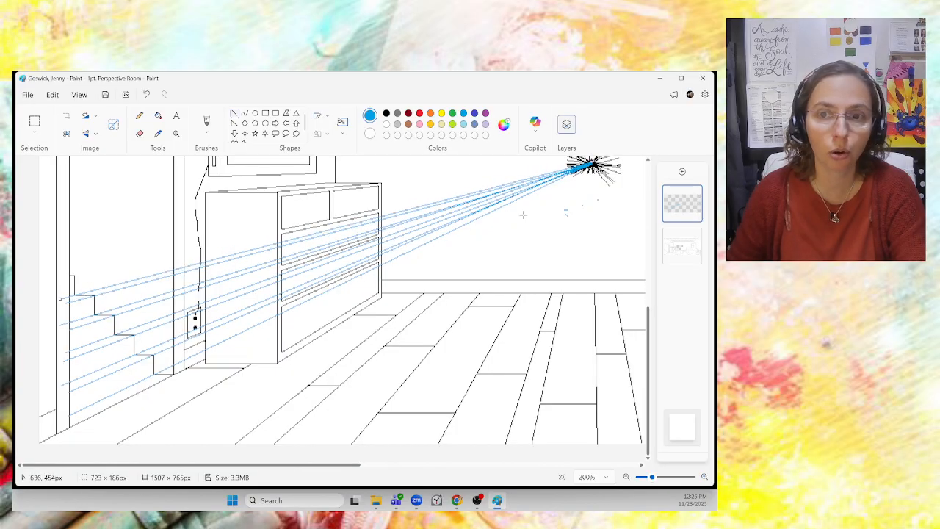
left_click(584, 183)
left_click_drag(597, 162, 70, 278)
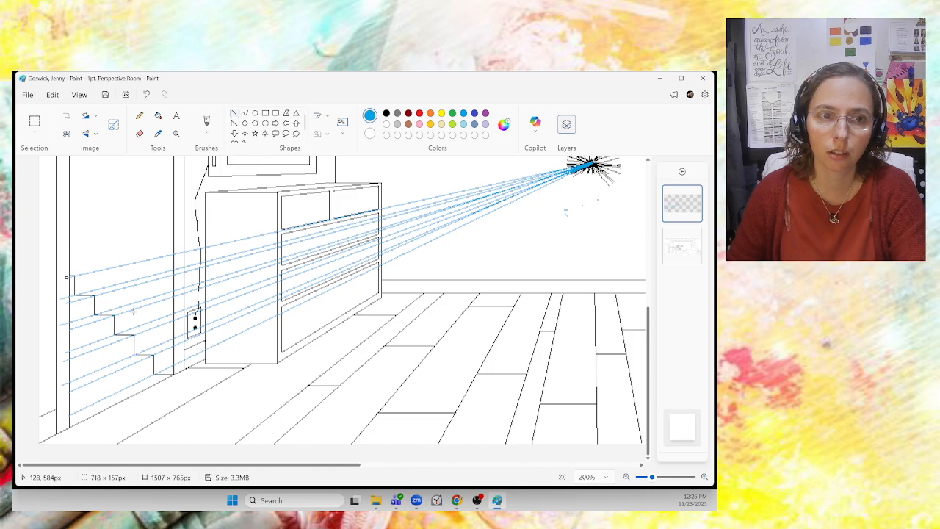
left_click(570, 222)
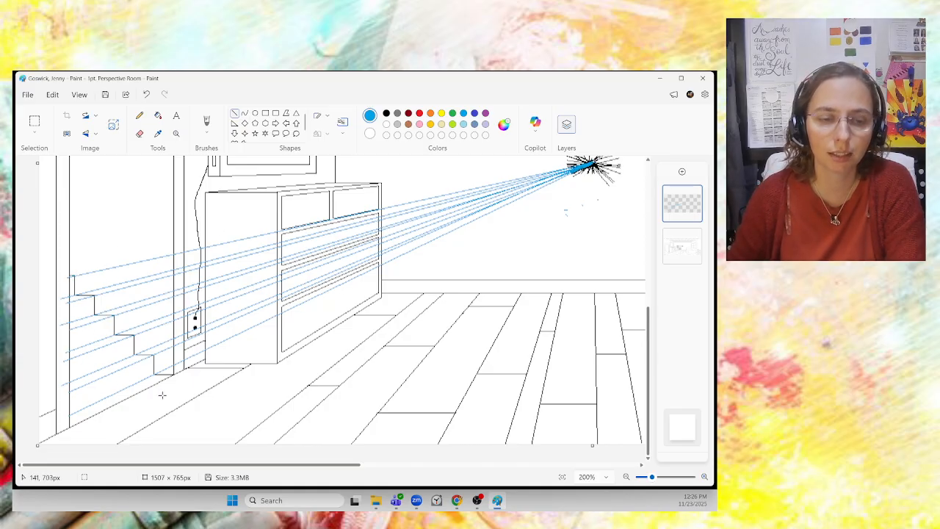
Select the room drawing's layer and set the Line tool to a thin black stroke.
mouse_move(687, 255)
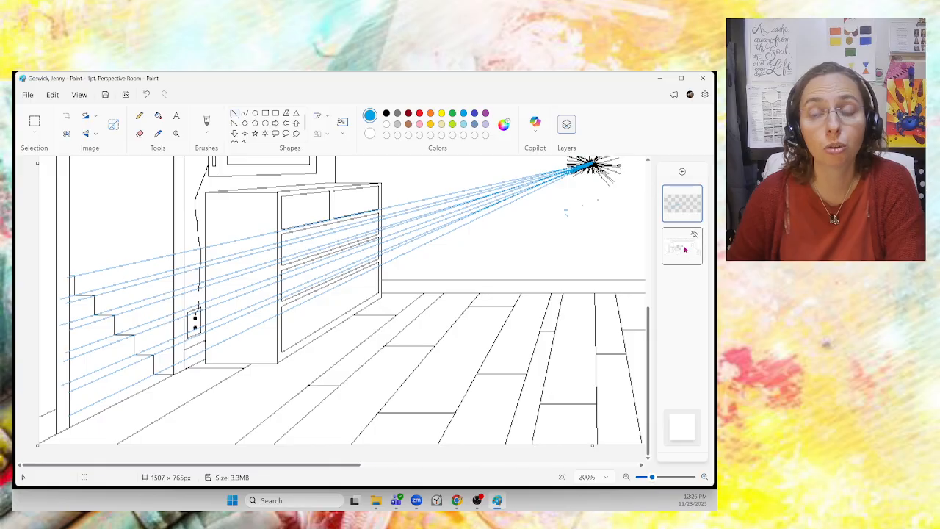
left_click(687, 246)
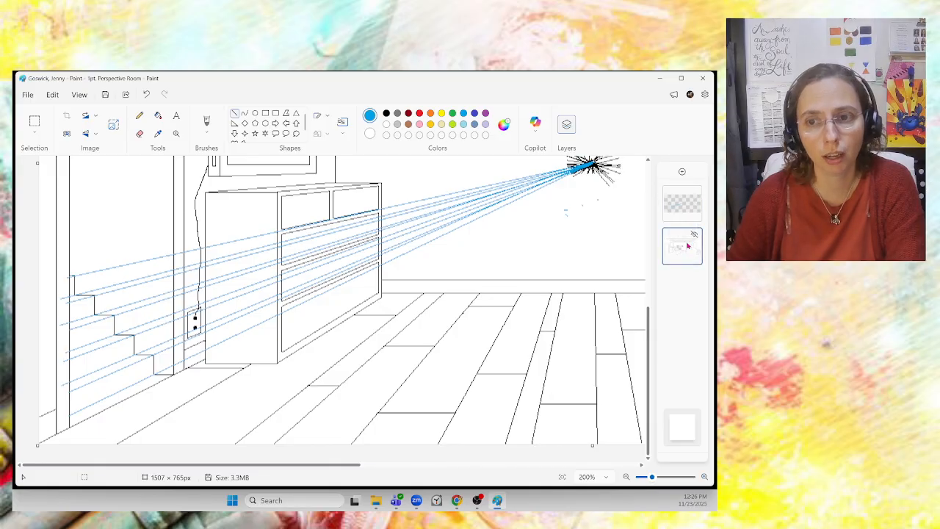
left_click_drag(657, 479, 667, 478)
left_click_drag(273, 467, 159, 467)
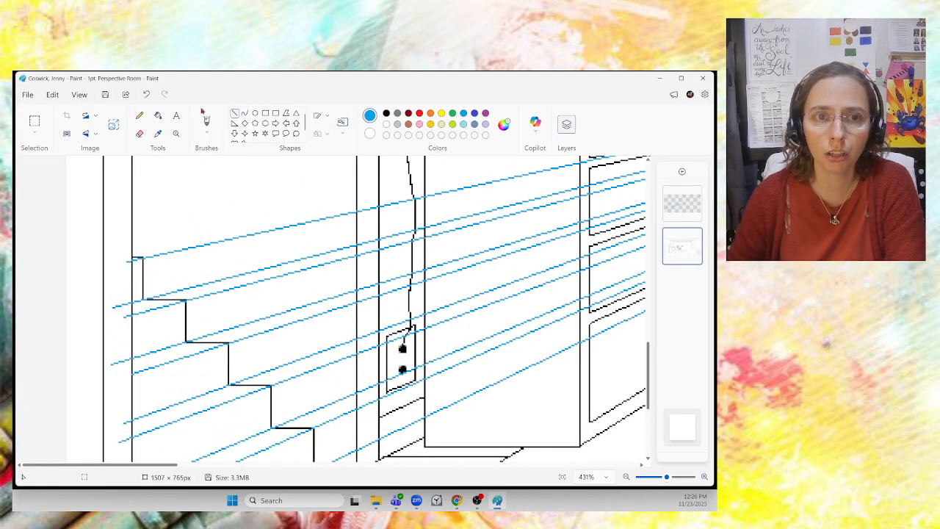
left_click(386, 113)
left_click(342, 121)
left_click(342, 151)
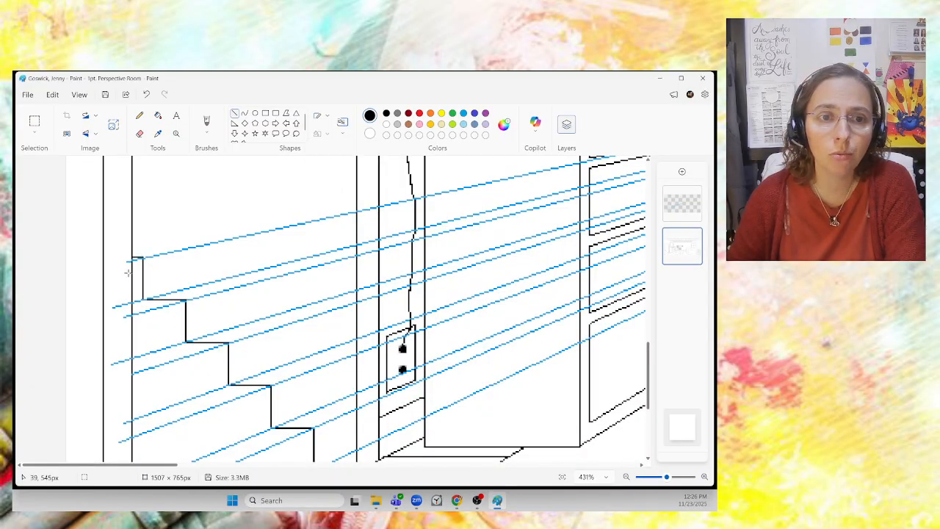
Trace the top three receding stair edges in black along the guide lines, from the step corners to the near door frame.
left_click_drag(142, 258, 132, 260)
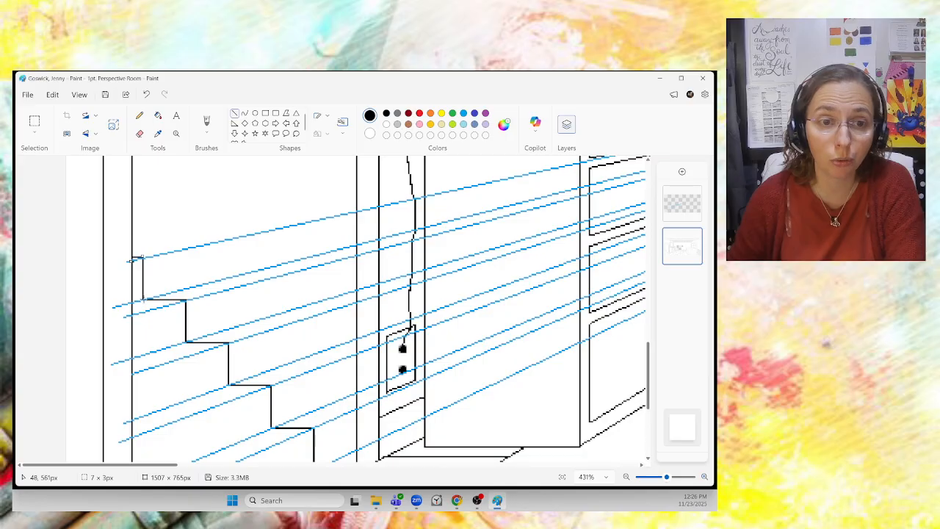
left_click_drag(147, 297, 135, 302)
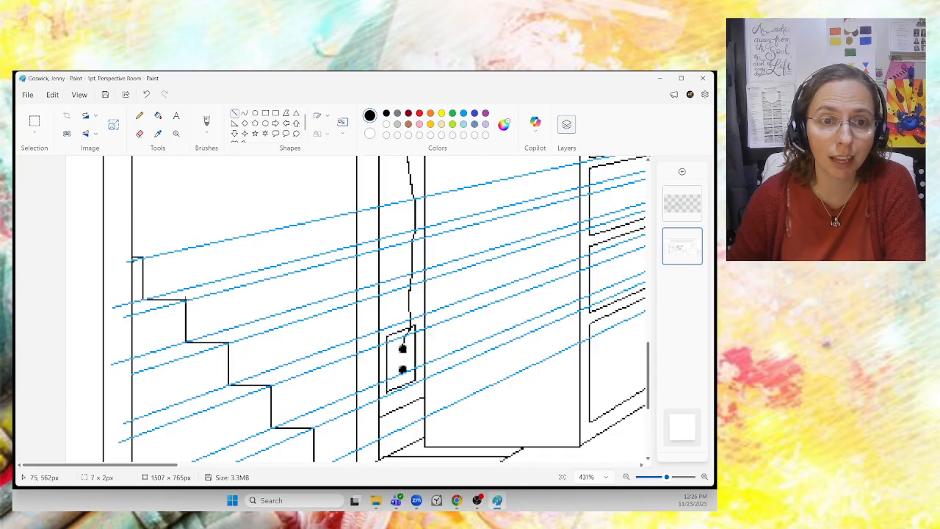
left_click_drag(184, 299, 129, 316)
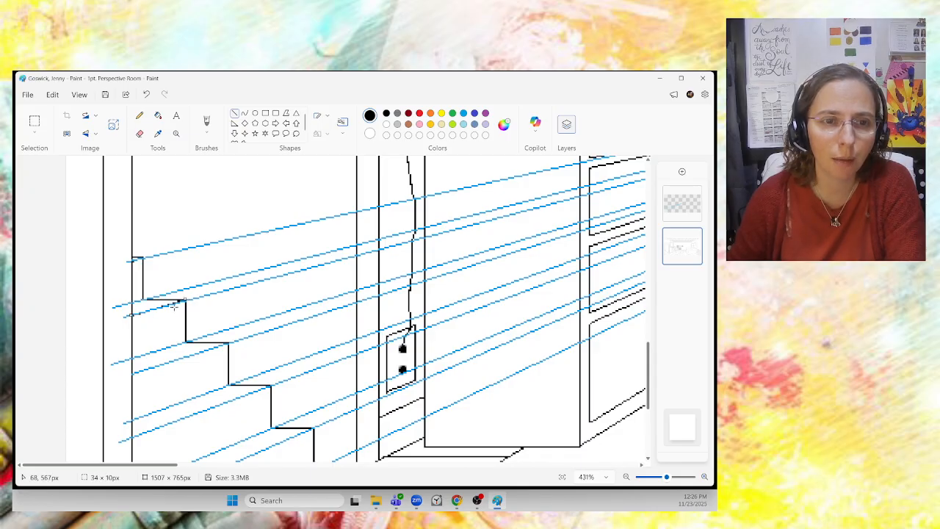
left_click_drag(185, 300, 183, 300)
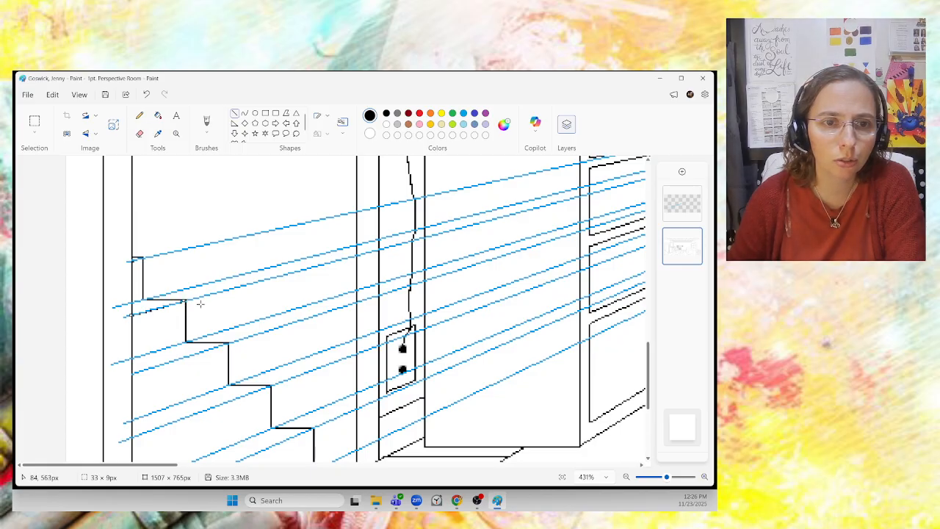
left_click_drag(187, 300, 187, 301)
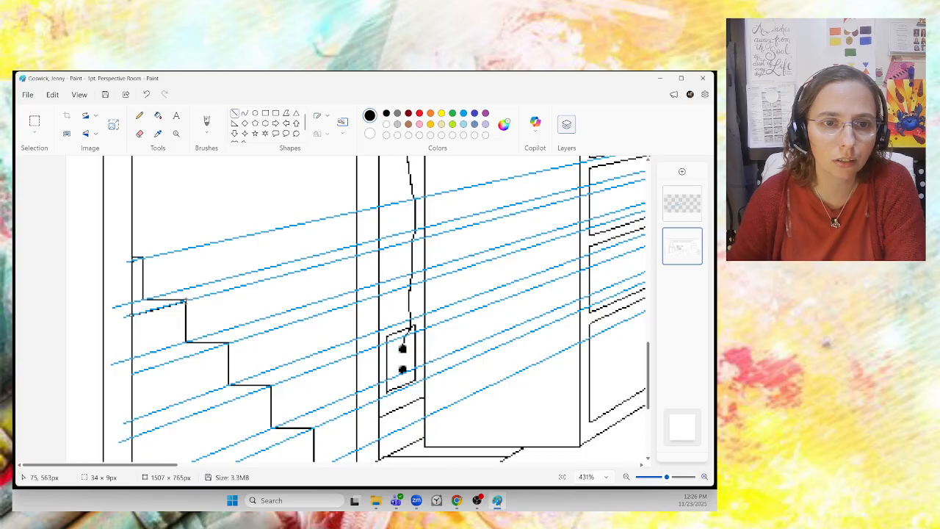
Trace the four receding edges of the middle steps in black along the guide lines to the near door frame.
scroll(207, 320, "down", 2)
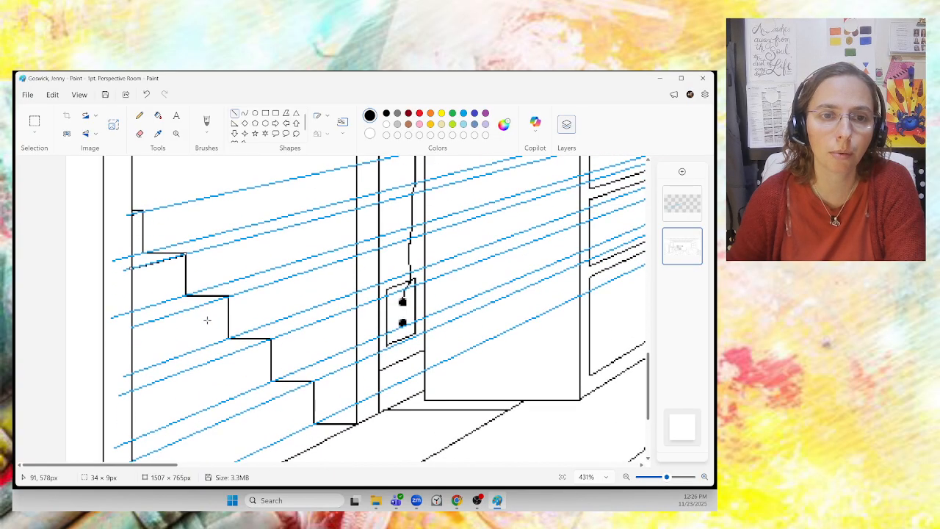
left_click_drag(186, 295, 131, 312)
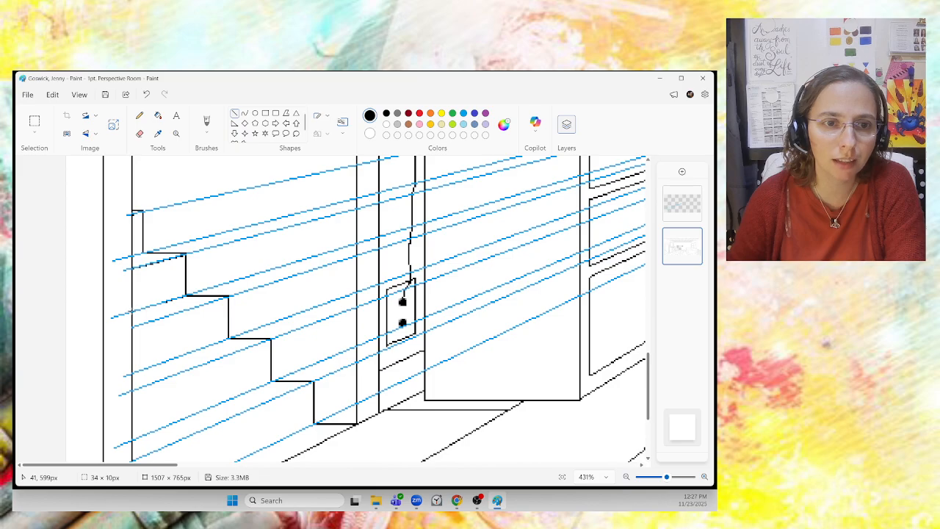
left_click_drag(227, 296, 132, 328)
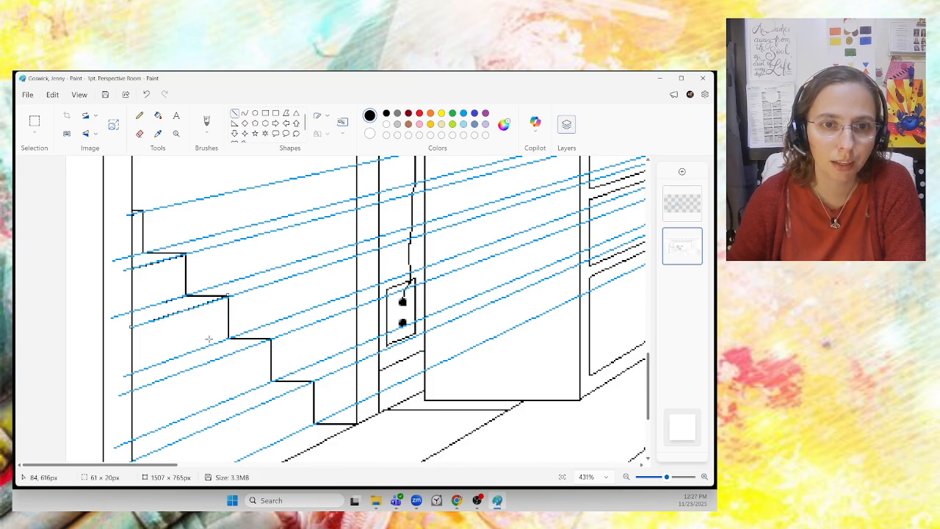
left_click_drag(228, 338, 125, 375)
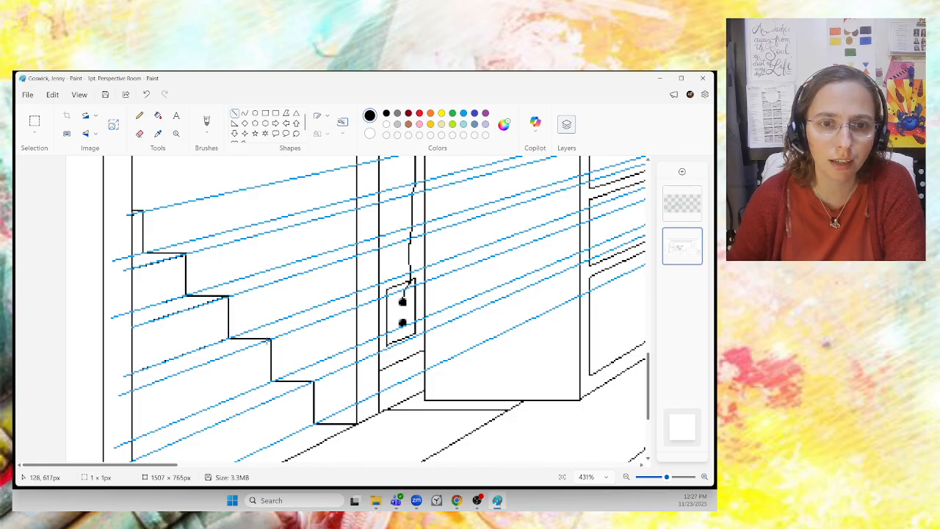
left_click_drag(271, 339, 131, 389)
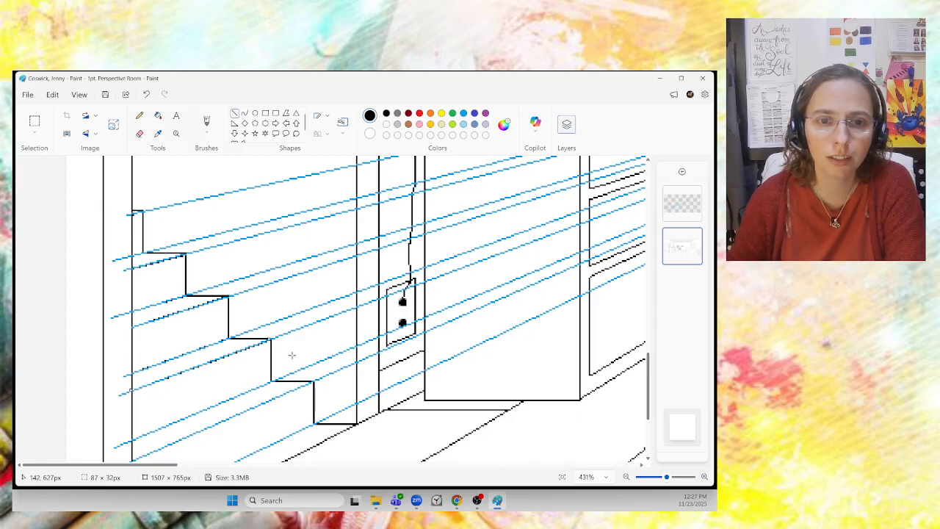
Trace the three receding edges of the lowest steps in black along the guide lines to the near door frame.
scroll(288, 359, "down", 3)
left_click_drag(272, 288, 132, 345)
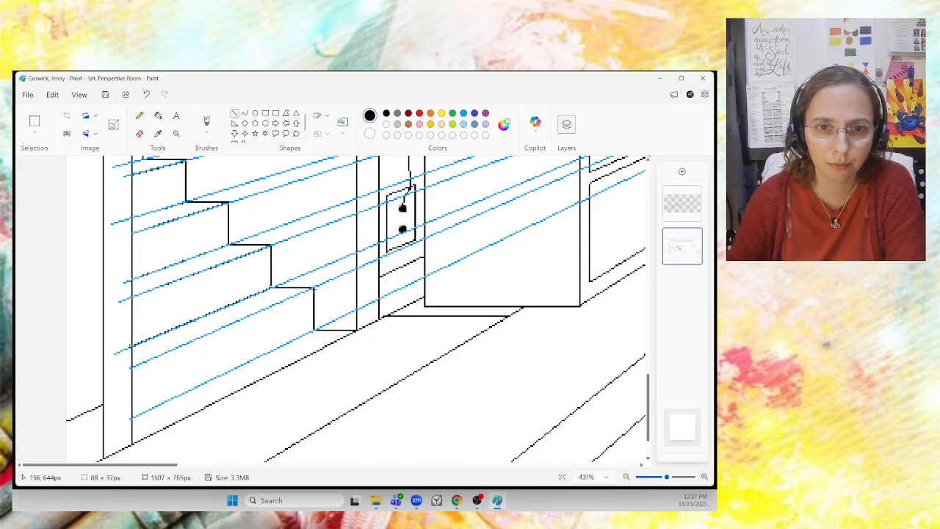
left_click_drag(313, 288, 132, 367)
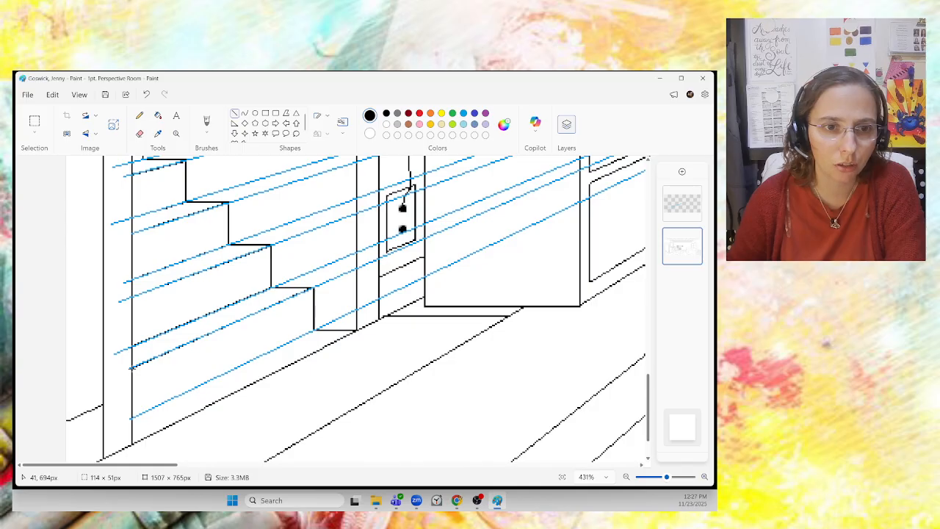
left_click_drag(314, 330, 131, 415)
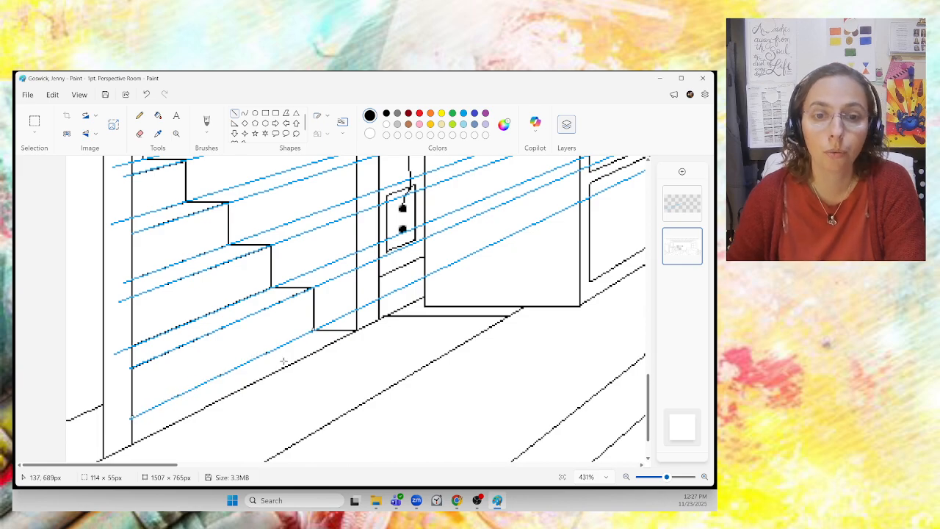
Hide the blue guide-line layer to check the finished stairs in the whole room, and delete that layer.
mouse_move(693, 194)
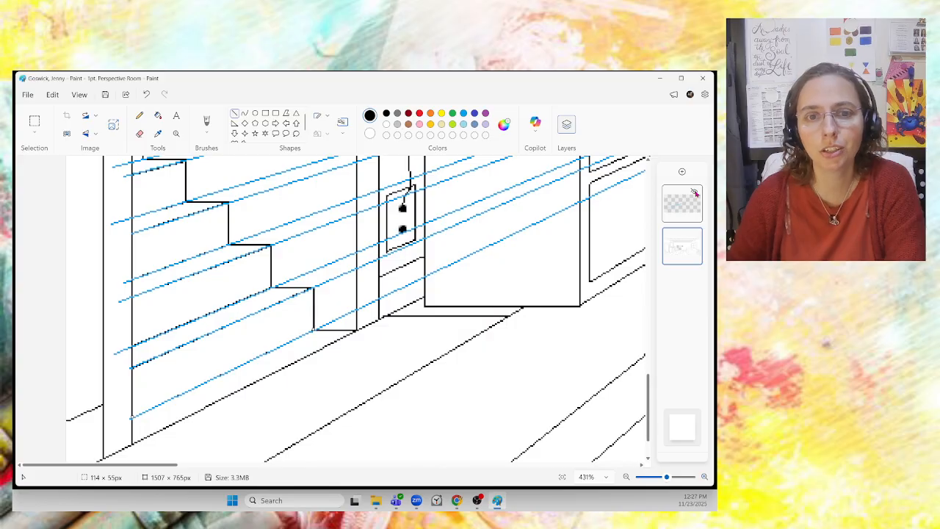
left_click(695, 193)
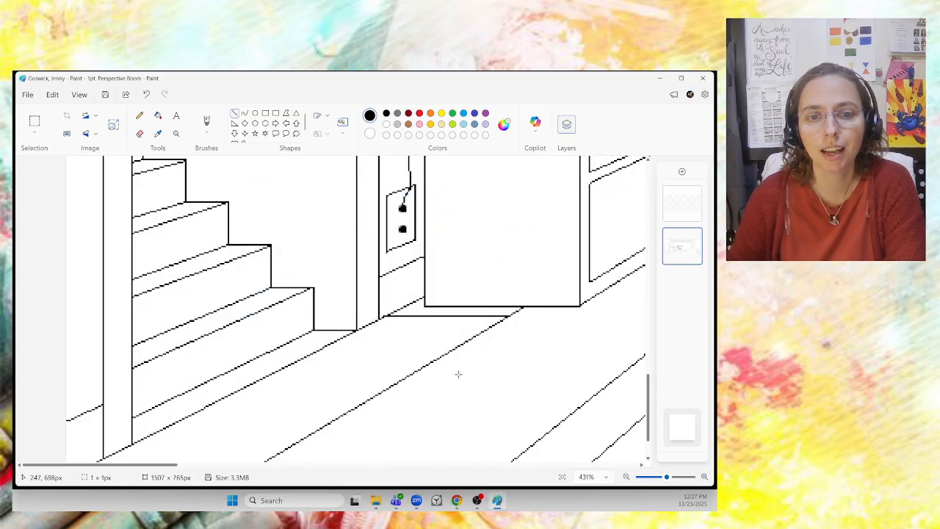
left_click_drag(668, 478, 647, 481)
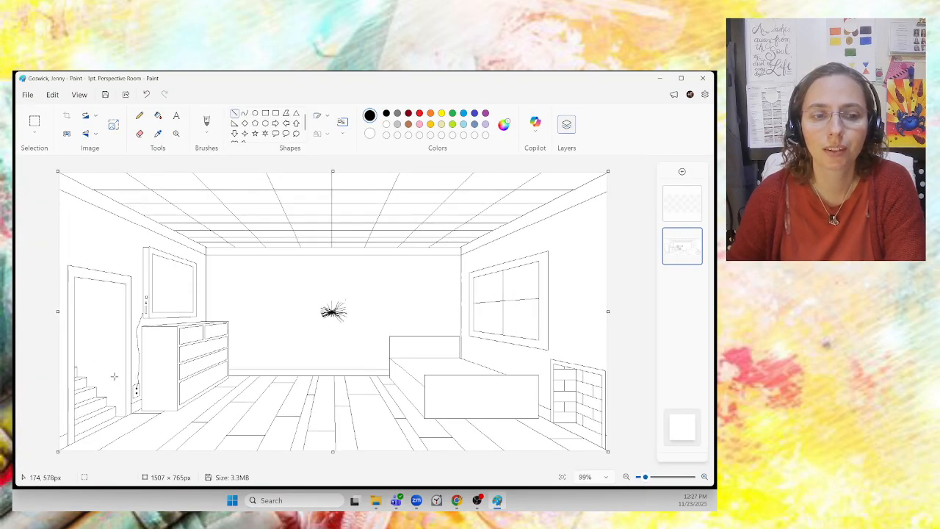
left_click(678, 203)
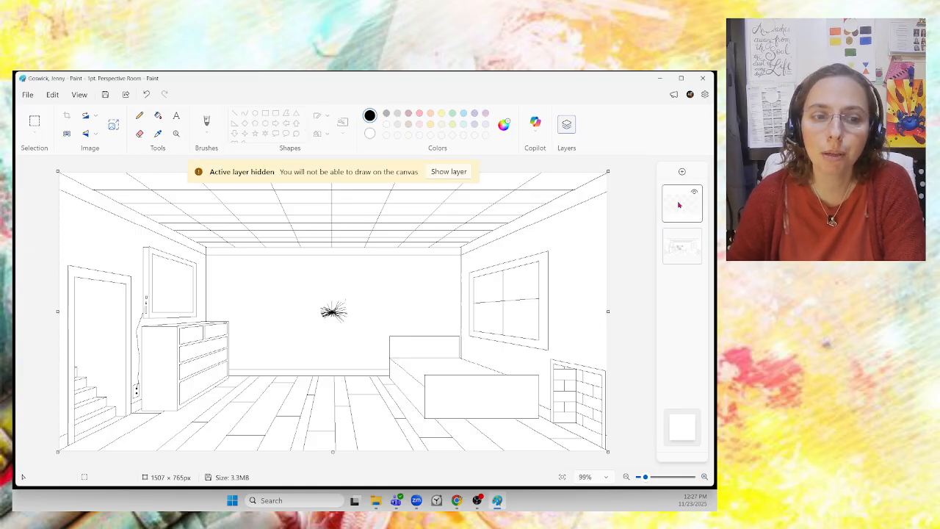
right_click(686, 202)
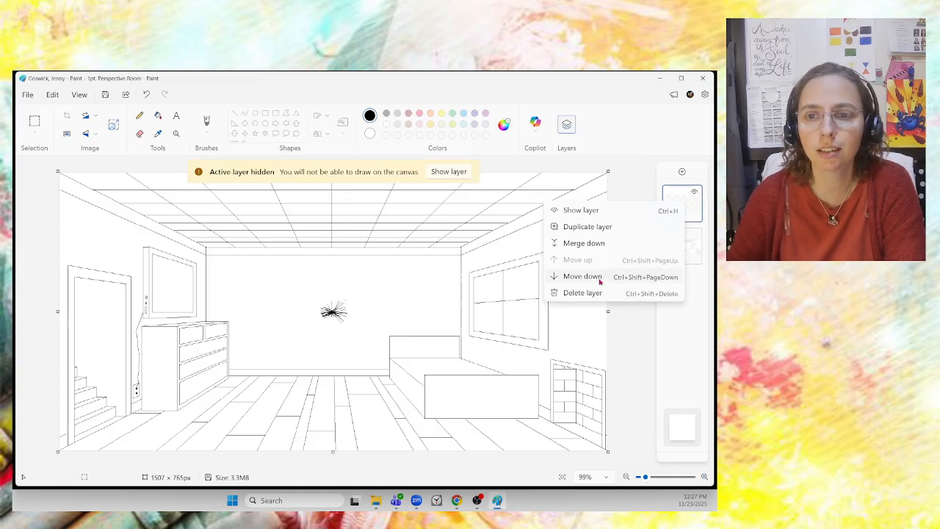
left_click(599, 295)
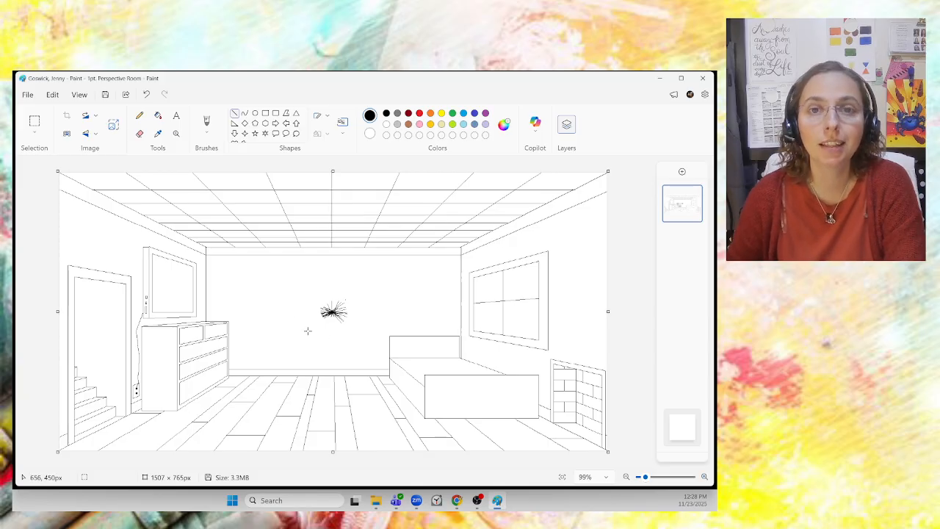
Save the perspective room drawing.
left_click(27, 94)
left_click(45, 177)
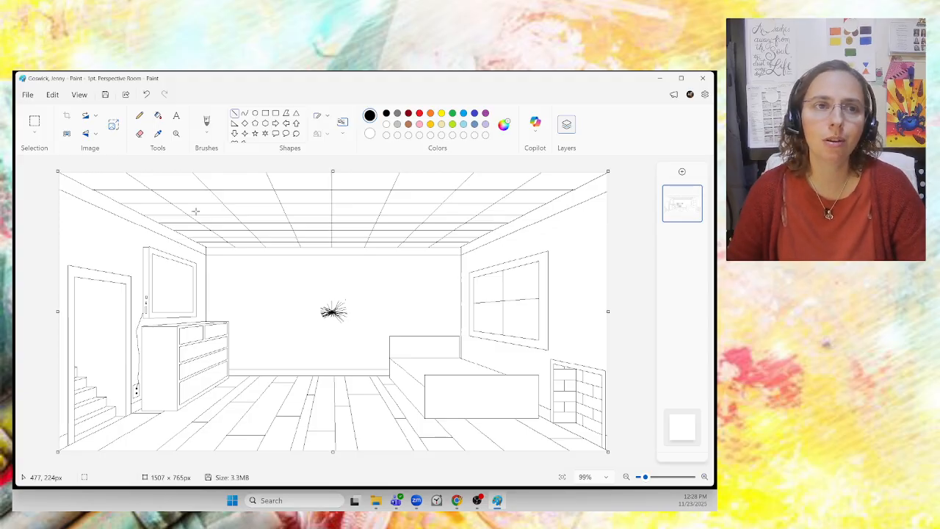
Capture a screenshot of the entire drawing window with Snipping Tool and start saving it as a file.
key("super+shift+s")
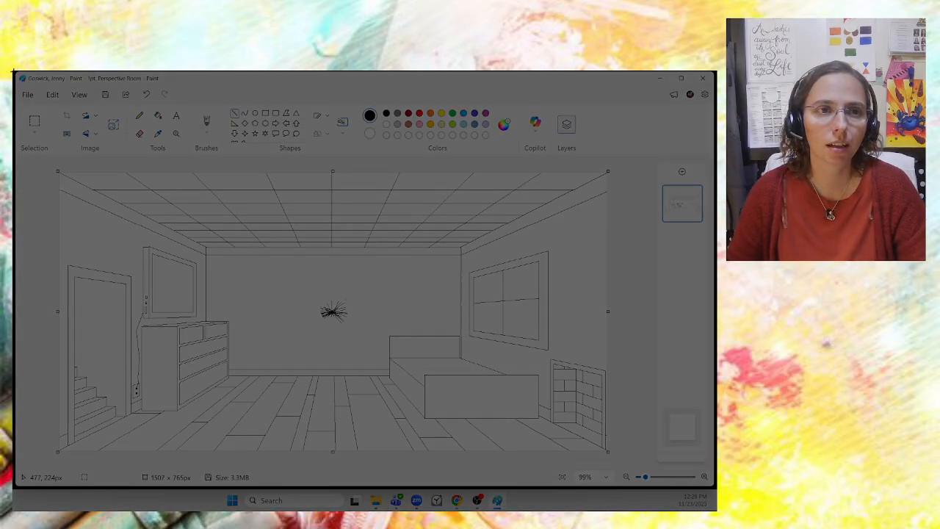
mouse_move(13, 71)
left_mouse_down()
mouse_move(440, 357)
mouse_move(718, 491)
mouse_move(713, 199)
mouse_move(714, 273)
mouse_move(558, 368)
mouse_move(715, 488)
left_mouse_up()
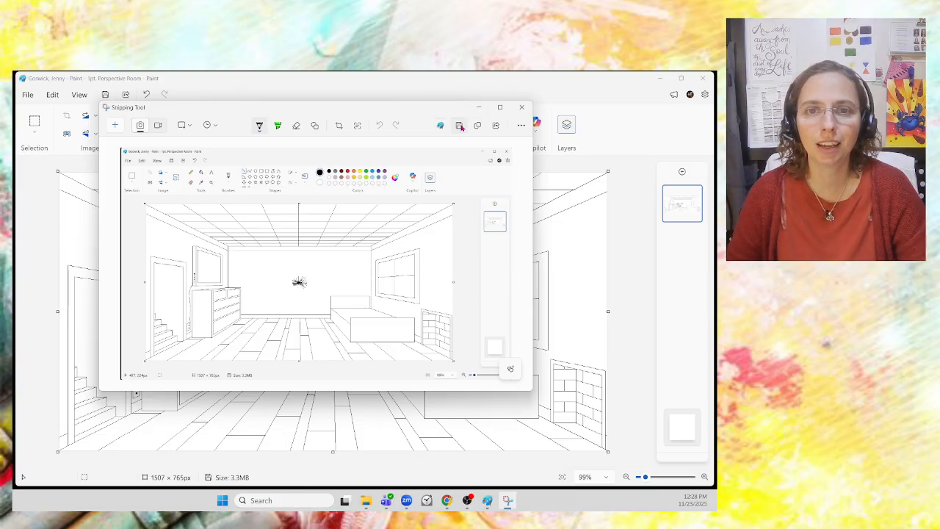
left_click(461, 127)
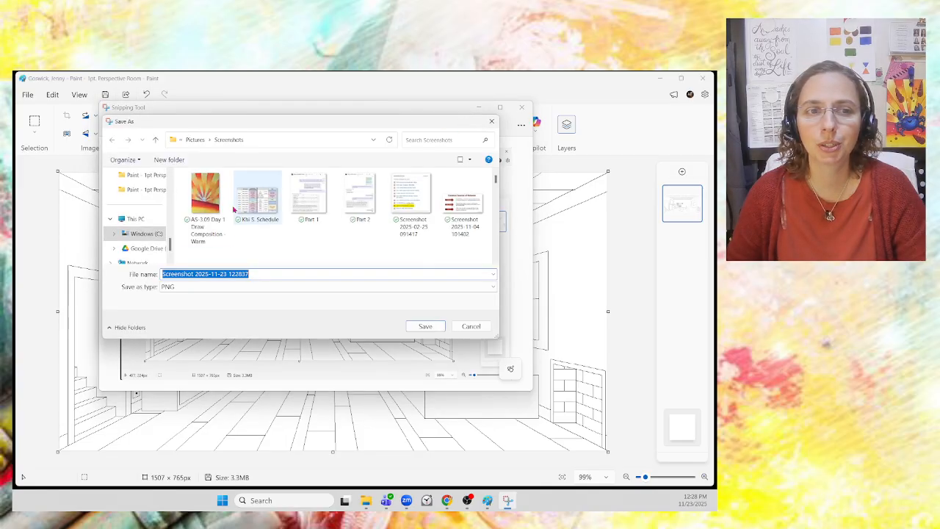
Choose the Screenshot folder inside Documents > PD2 - Digital Art Studio as the save location for the screenshot.
scroll(152, 220, "up", 5)
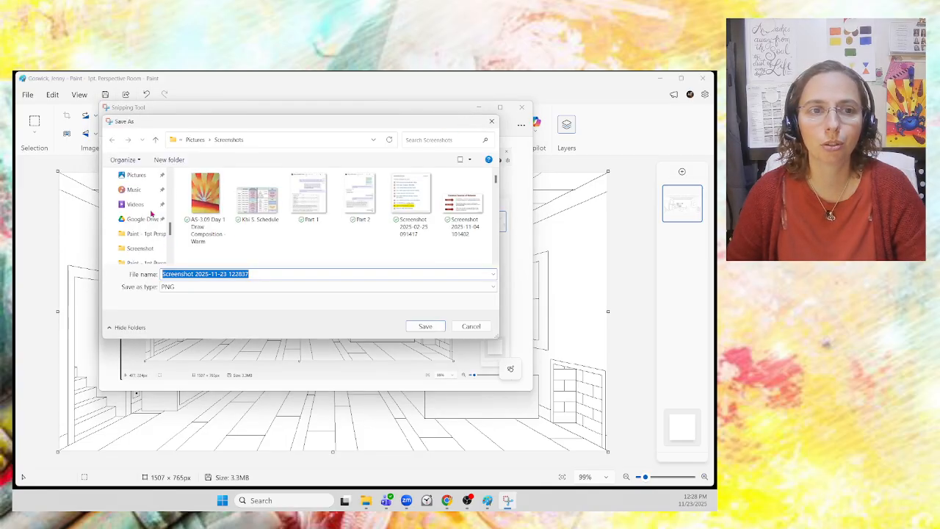
left_click(147, 176)
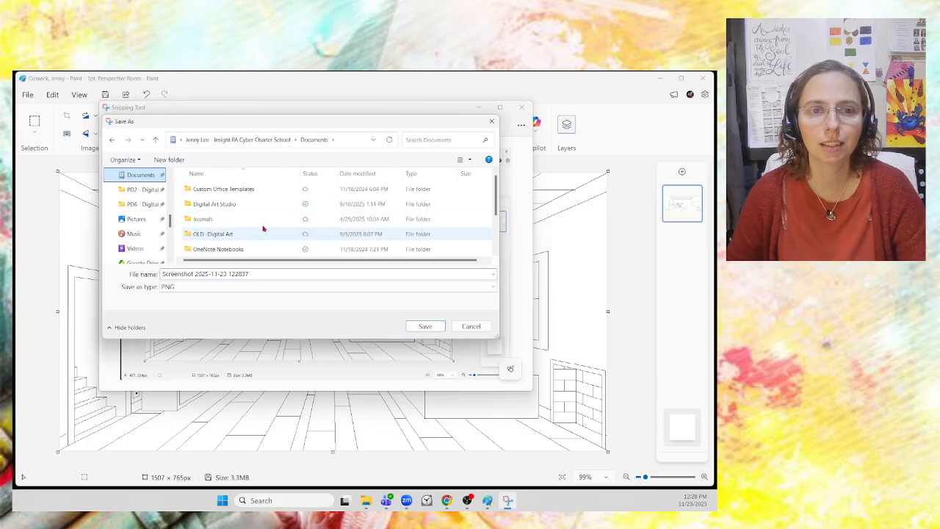
scroll(249, 221, "down", 1)
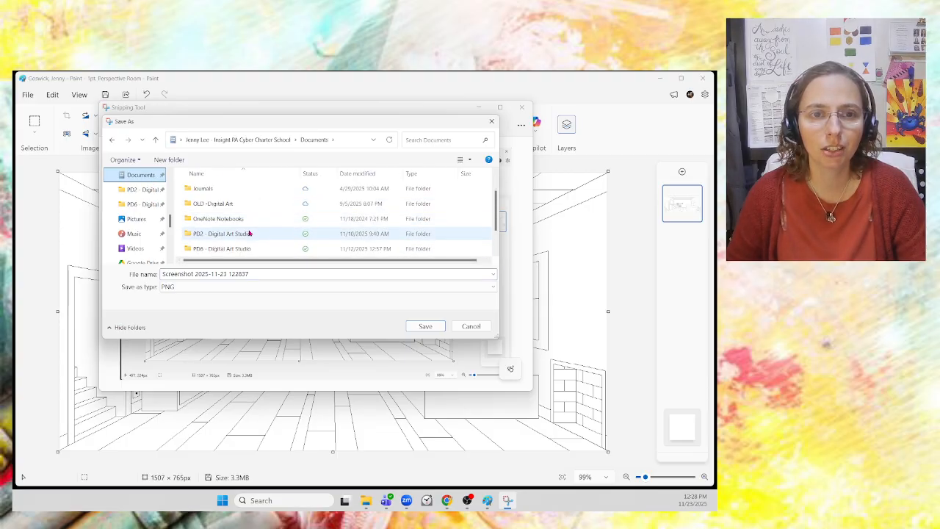
left_click(245, 237)
double_click(245, 237)
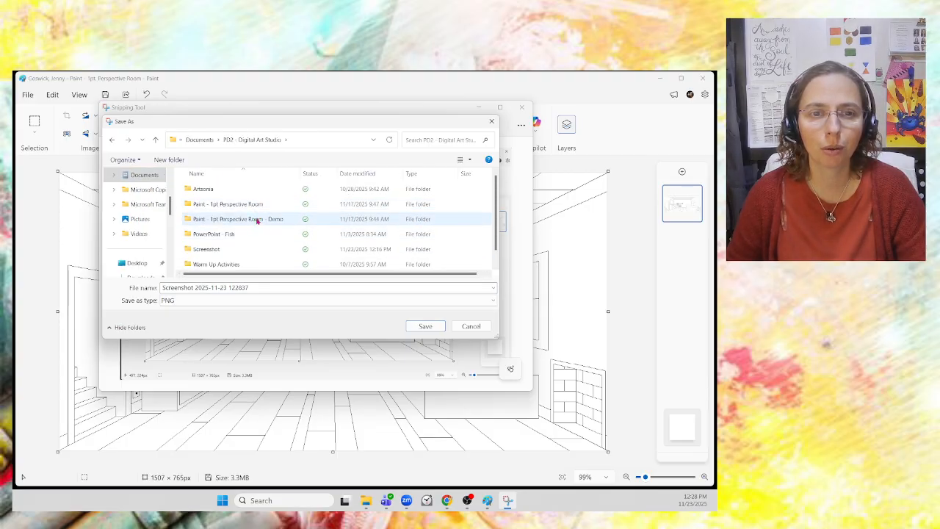
left_click(257, 219)
double_click(200, 249)
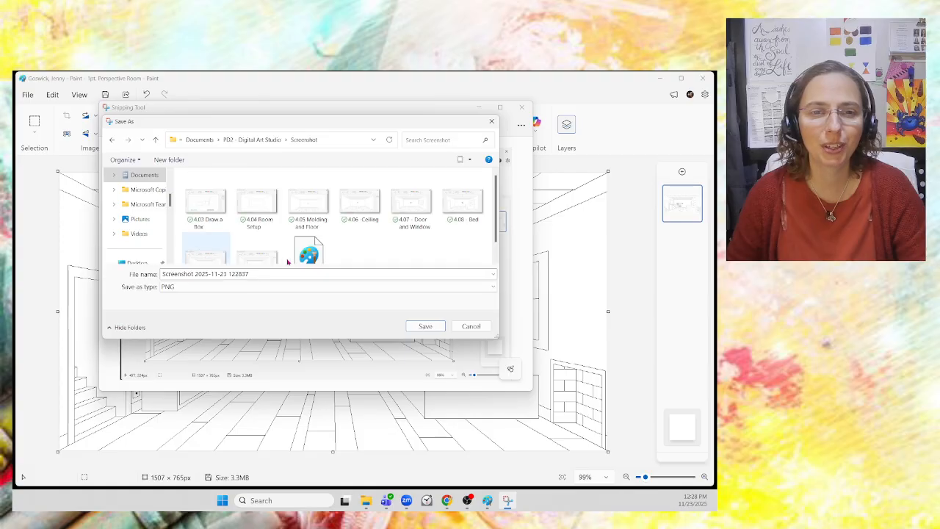
Name the screenshot "4.11 - Stairs" based on the existing Fireplace file's name, save it as PNG, and close the snip window.
scroll(386, 232, "down", 1)
left_click(321, 239)
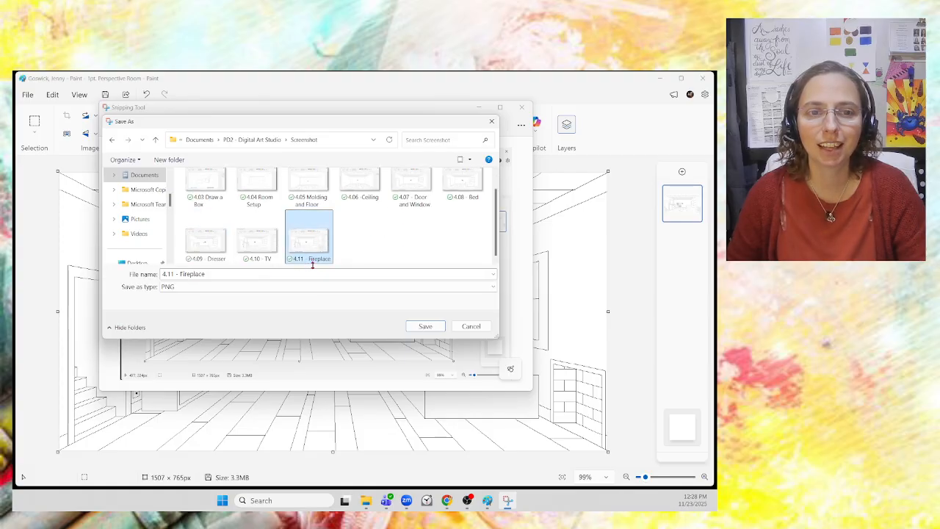
left_click(181, 273)
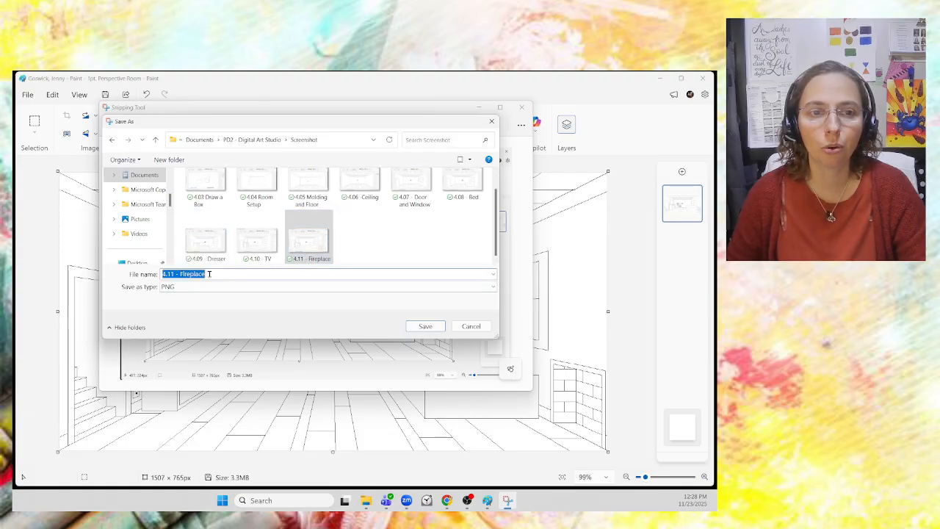
left_click(235, 274)
left_click_drag(181, 273, 262, 273)
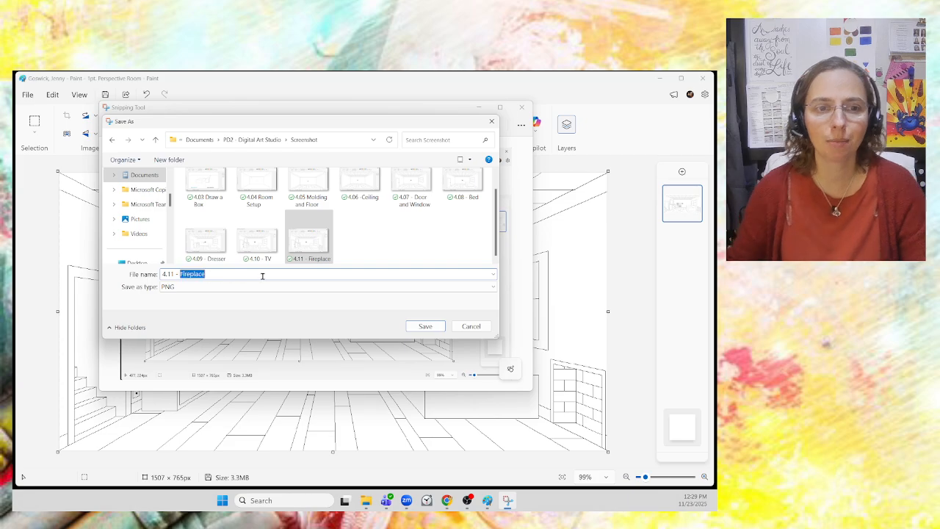
type("Stairs")
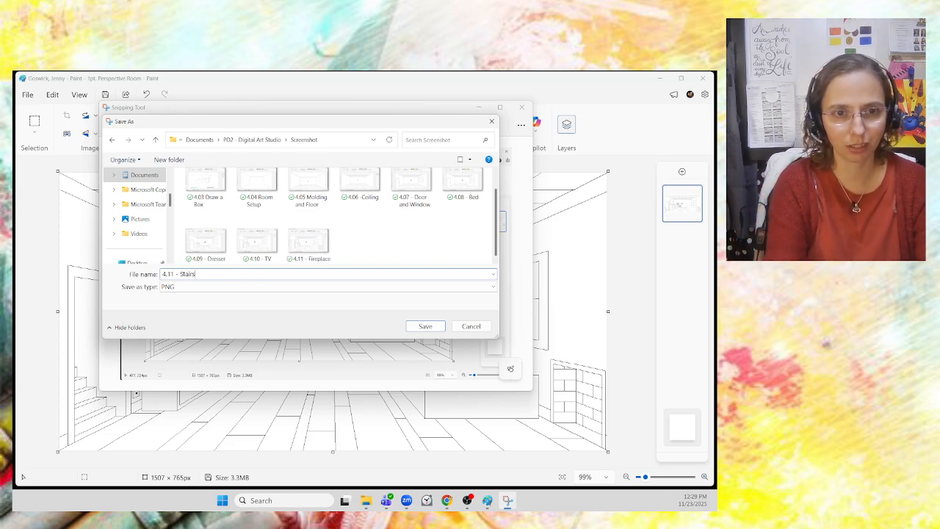
left_click(423, 326)
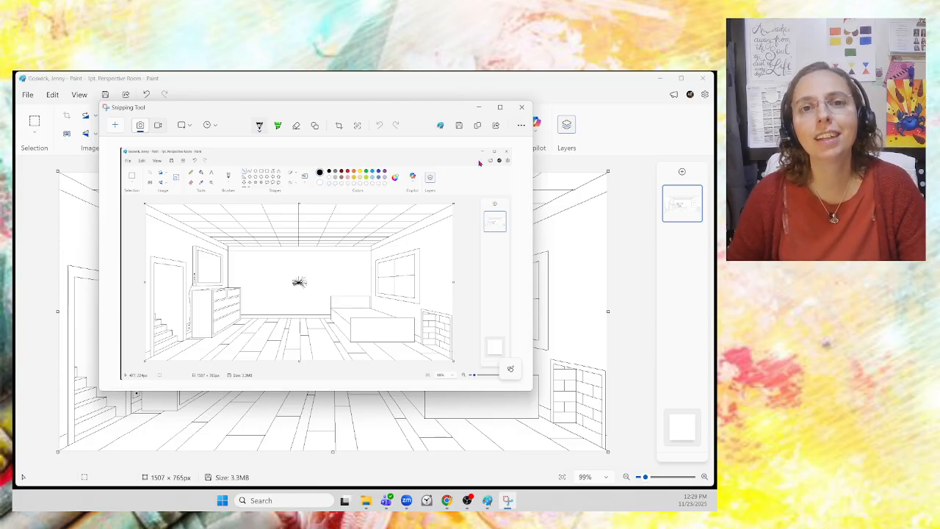
left_click(522, 106)
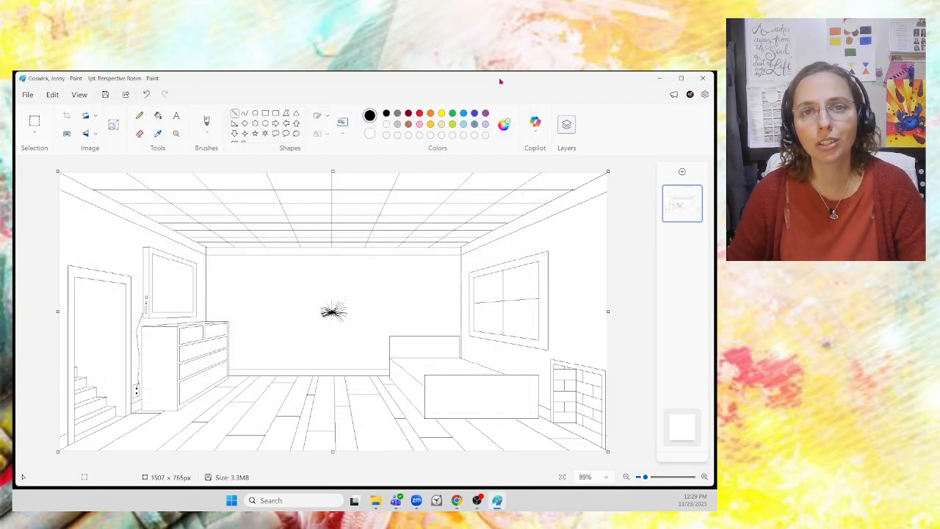